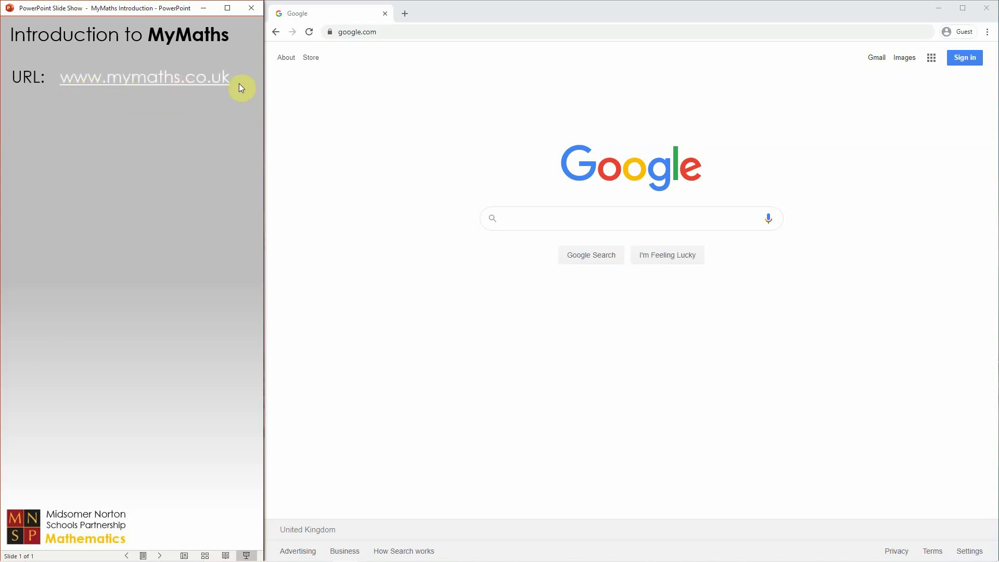
pyautogui.click(147, 87)
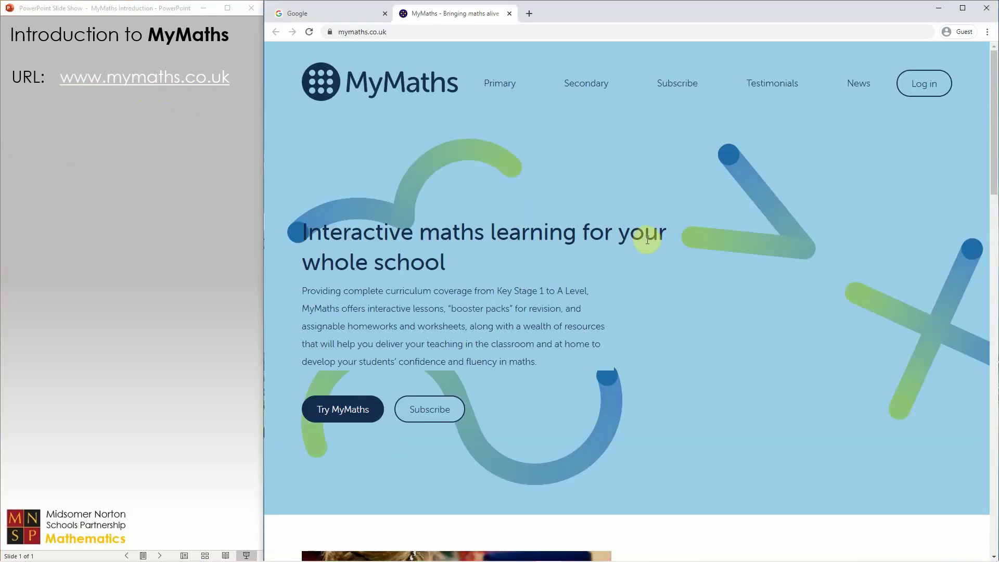
pyautogui.click(921, 86)
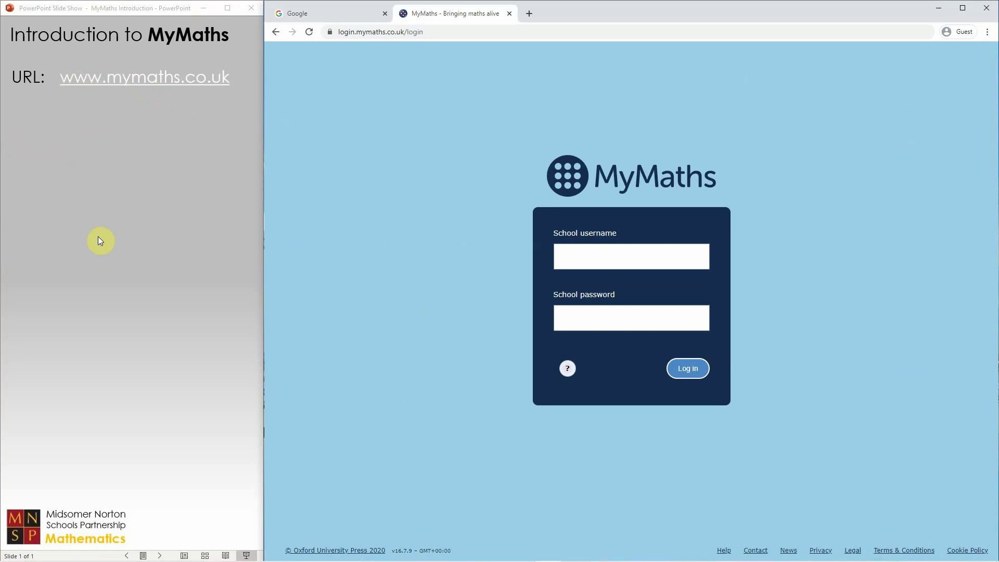
pyautogui.click(99, 237)
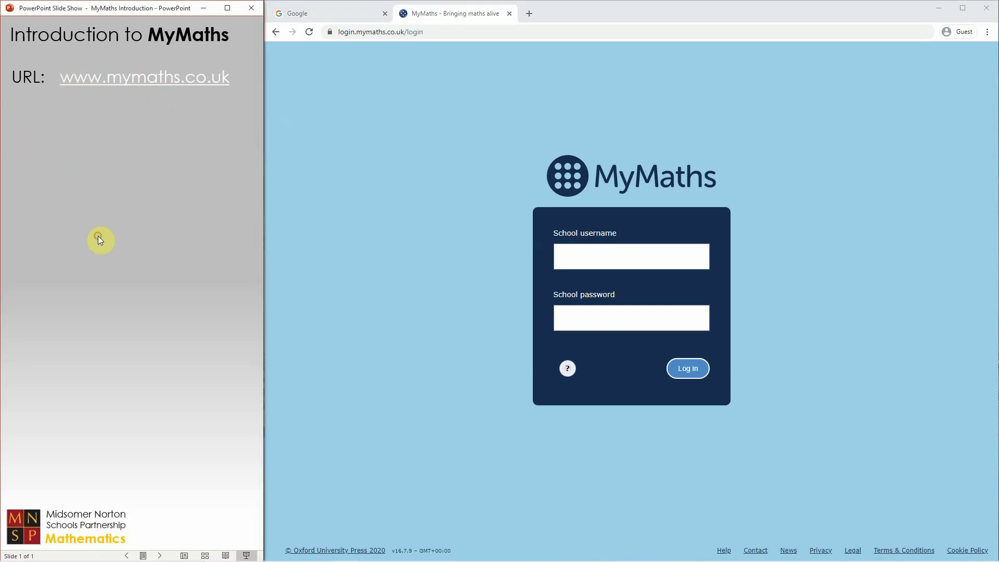
# Step: Reveal the login card on the slide and sign in with the school username and password
pyautogui.click(125, 264)
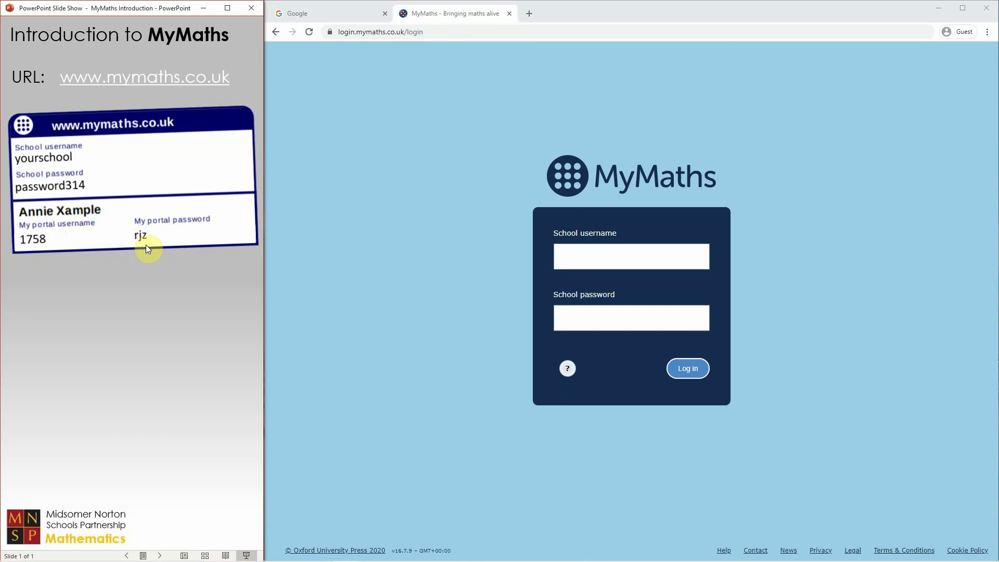
pyautogui.click(572, 260)
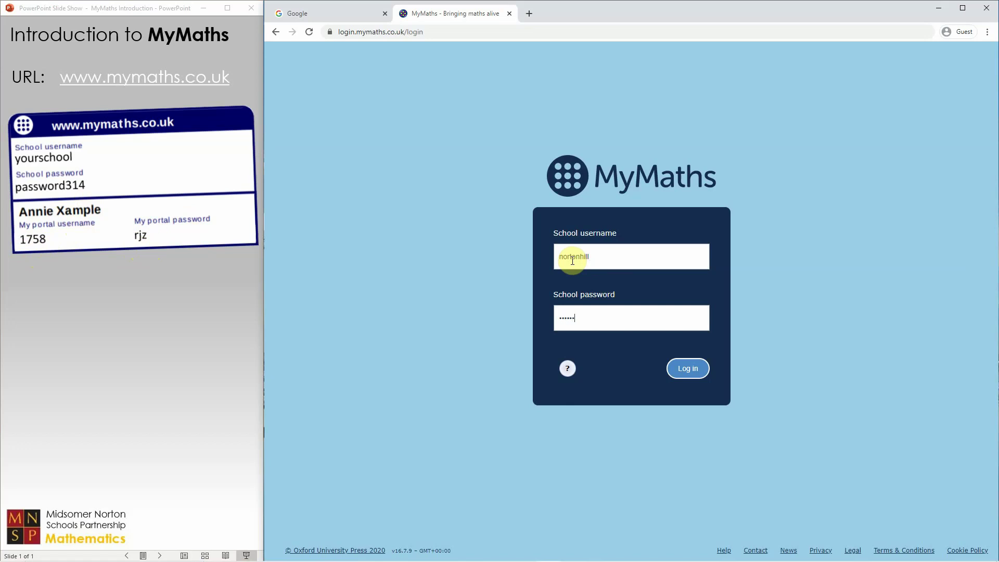
pyautogui.click(692, 368)
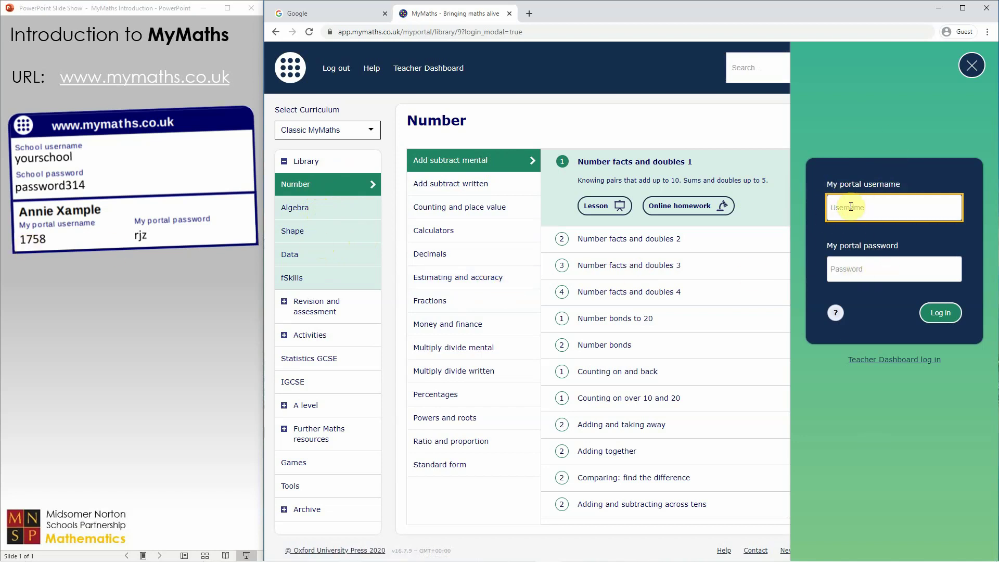
# Step: Enter the portal username and password in the portal panel and log in
pyautogui.press('Tab')
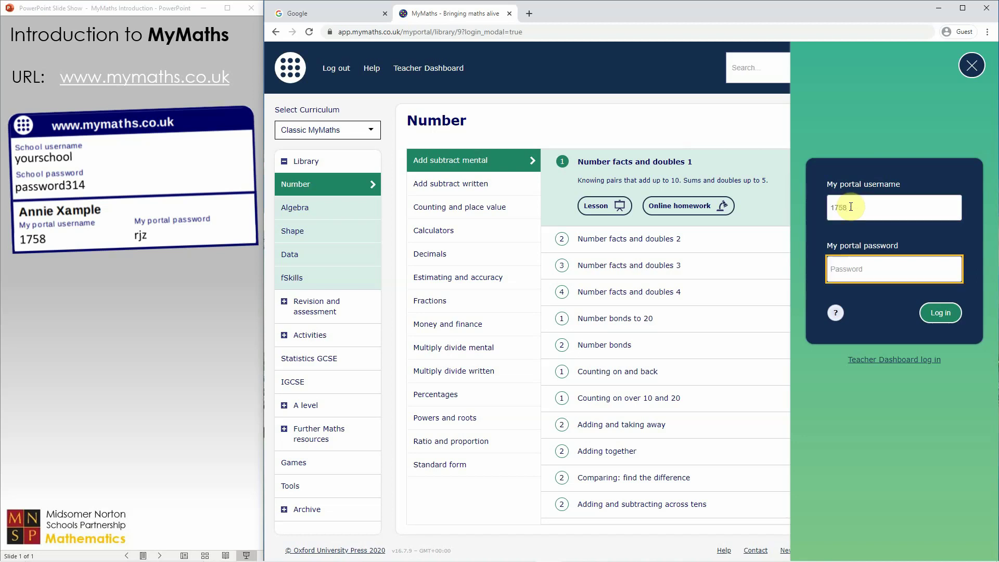
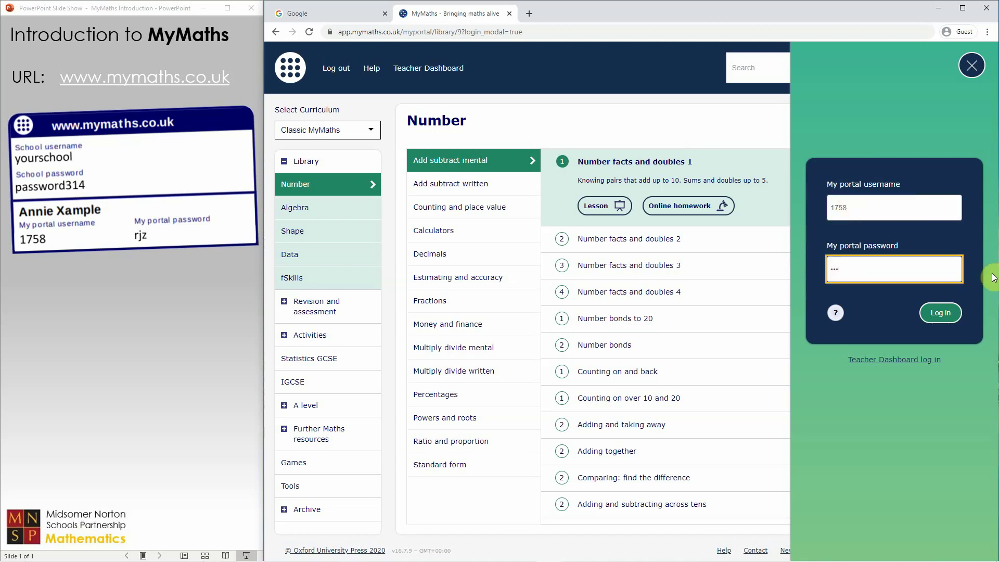
pyautogui.click(931, 314)
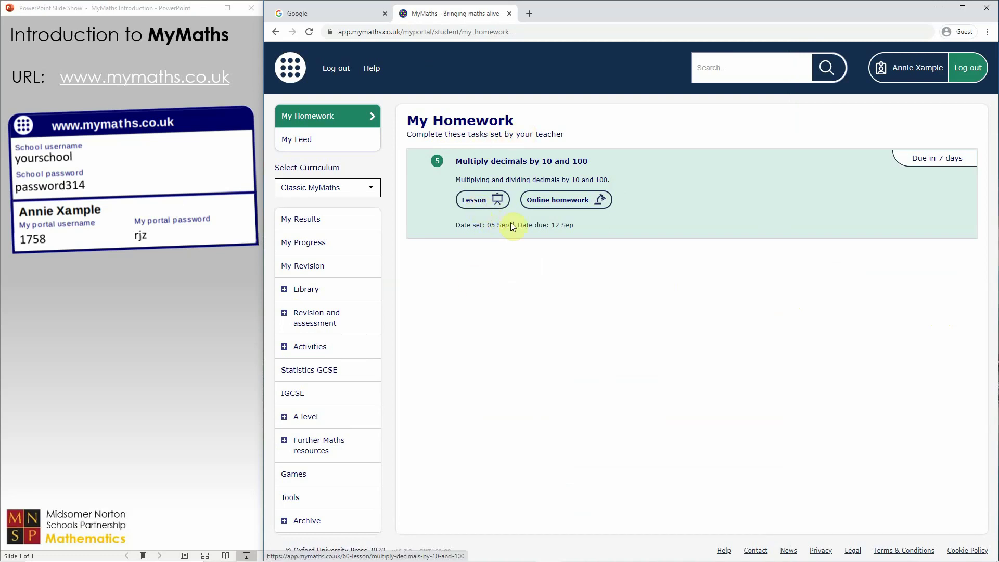
# Step: Show the Lesson and Online homework callouts, then open the Multiply decimals by 10 and 100 lesson
pyautogui.click(121, 325)
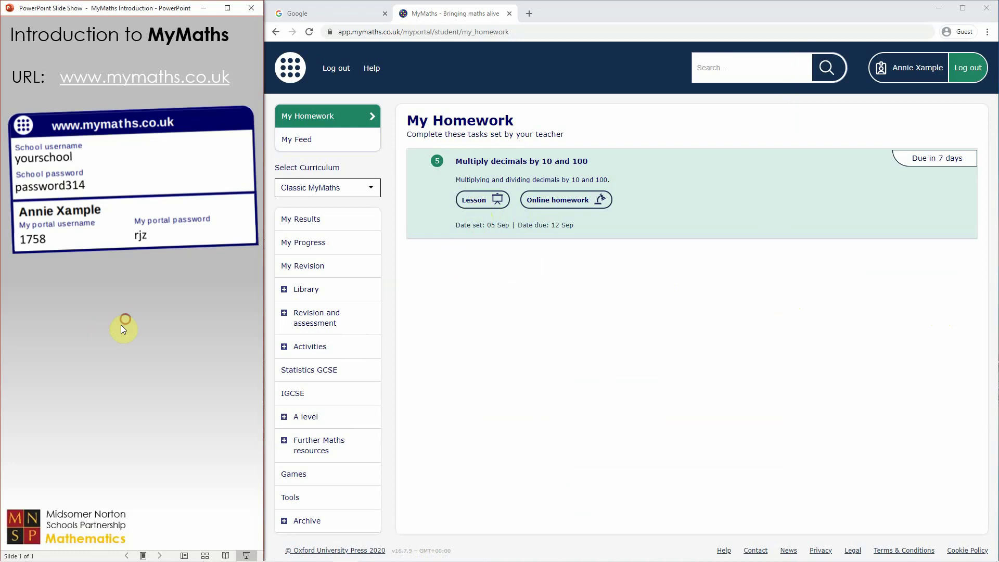
pyautogui.click(129, 352)
pyautogui.click(123, 358)
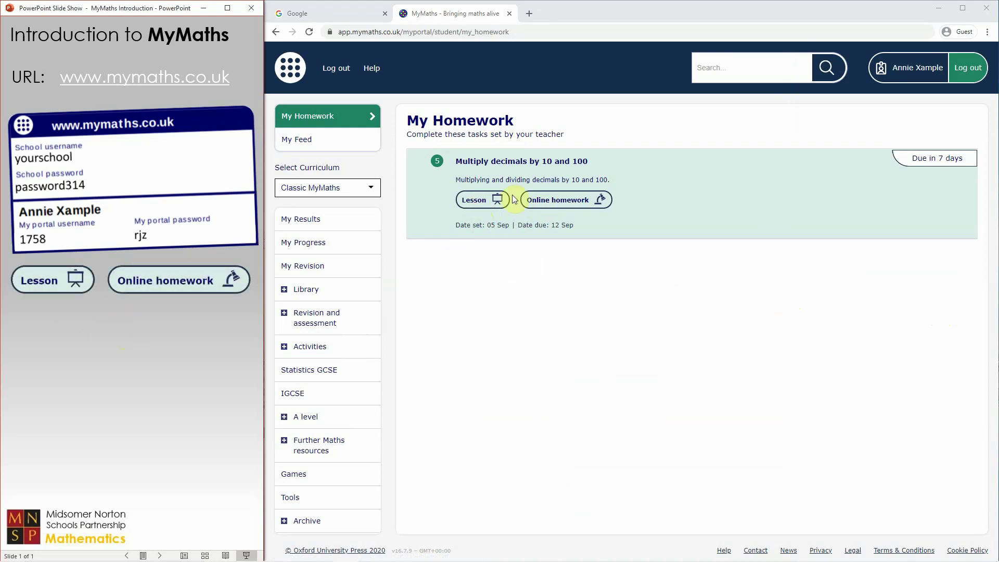
pyautogui.click(76, 342)
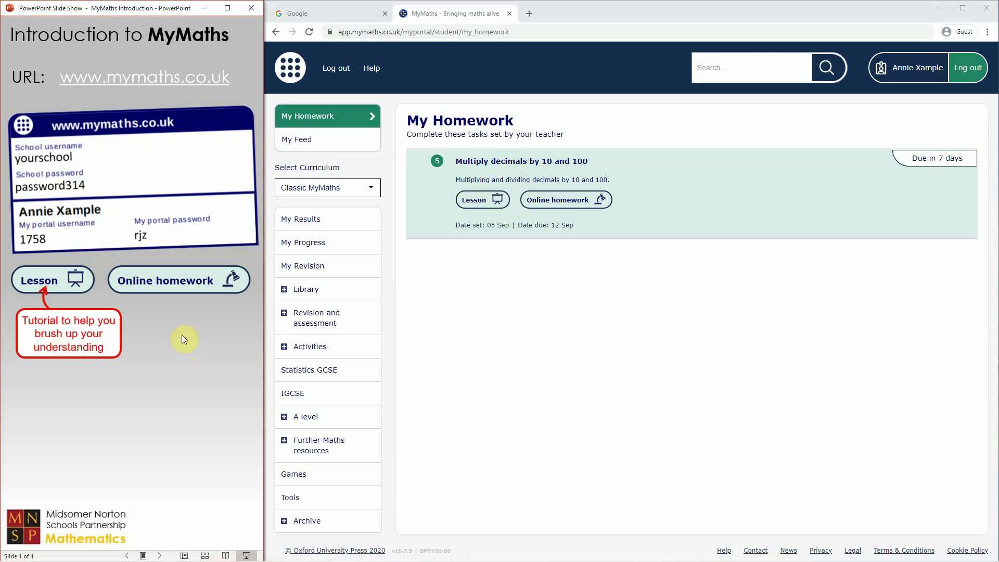
pyautogui.click(197, 319)
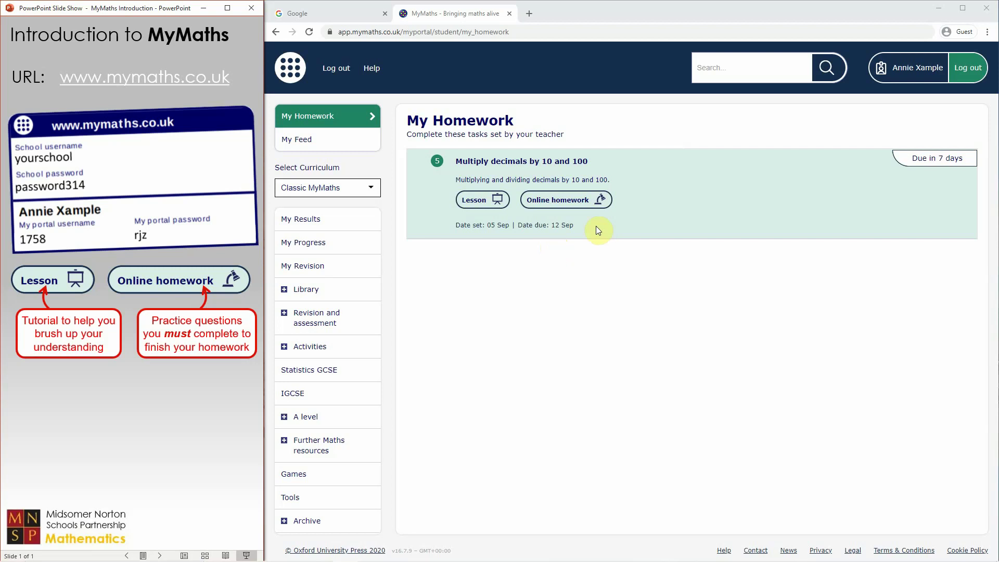
pyautogui.click(493, 200)
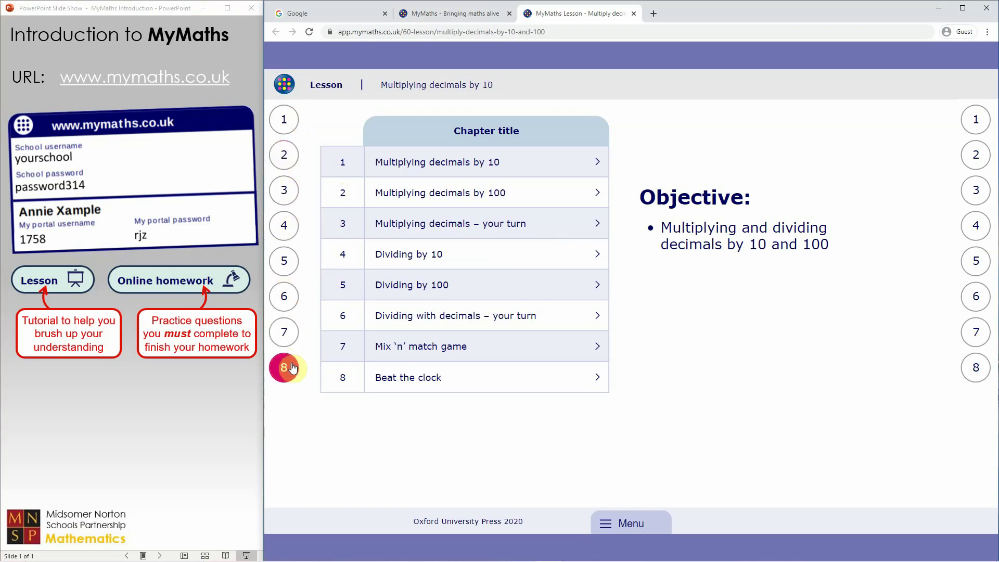
# Step: Step through the multiplying by 10 and by 100 chapters to reach the chapter 3 exercise
pyautogui.click(284, 120)
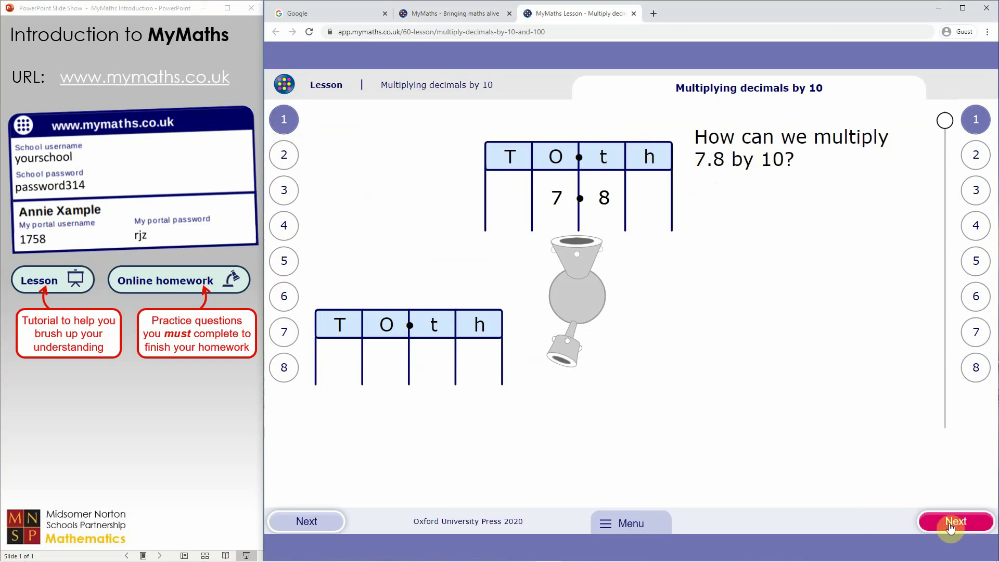
pyautogui.click(982, 523)
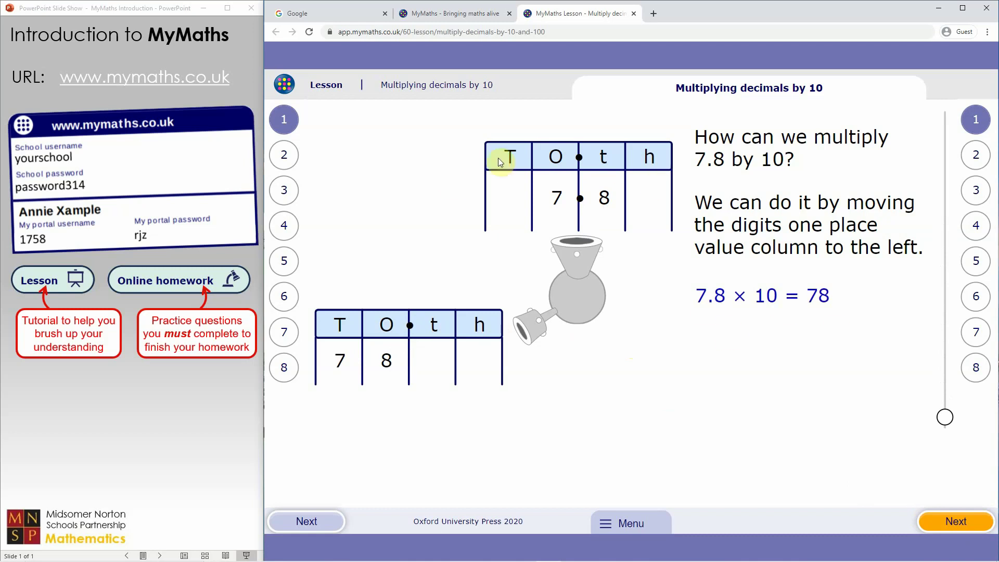
pyautogui.click(284, 157)
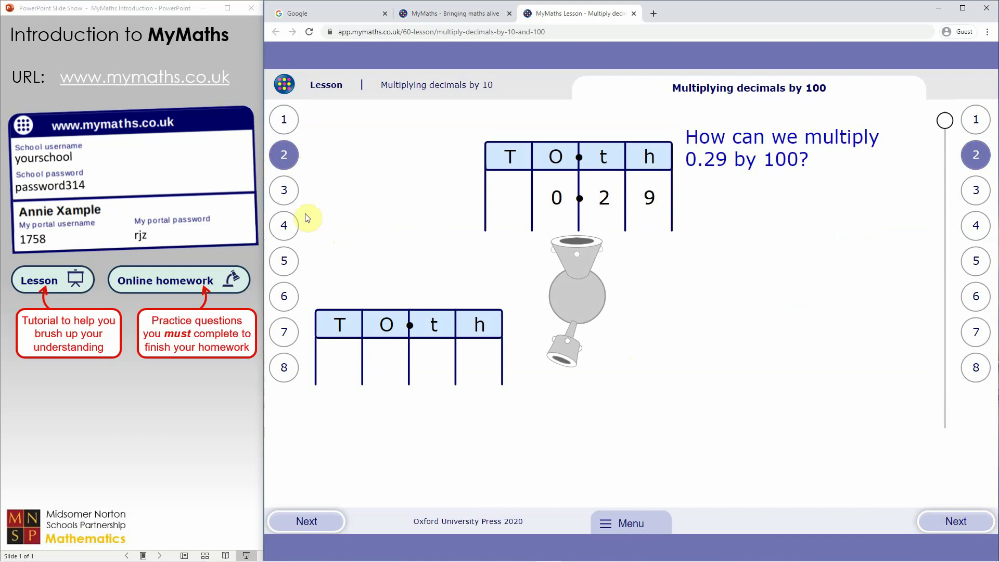
pyautogui.click(287, 192)
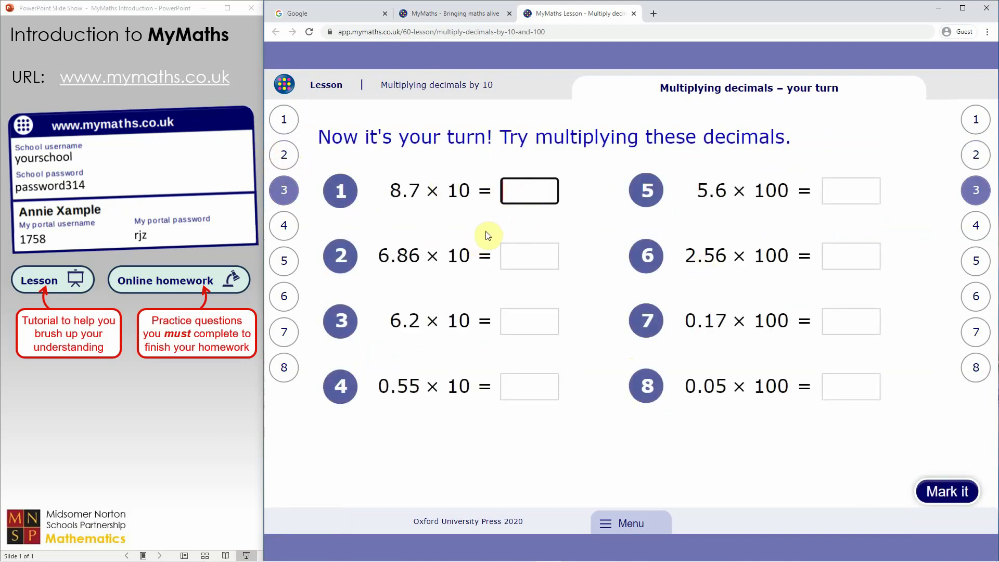
# Step: Answer the first four multiplications with 87, 68.6, 62 and 5.5, then mark them
pyautogui.write('87')
pyautogui.click(526, 260)
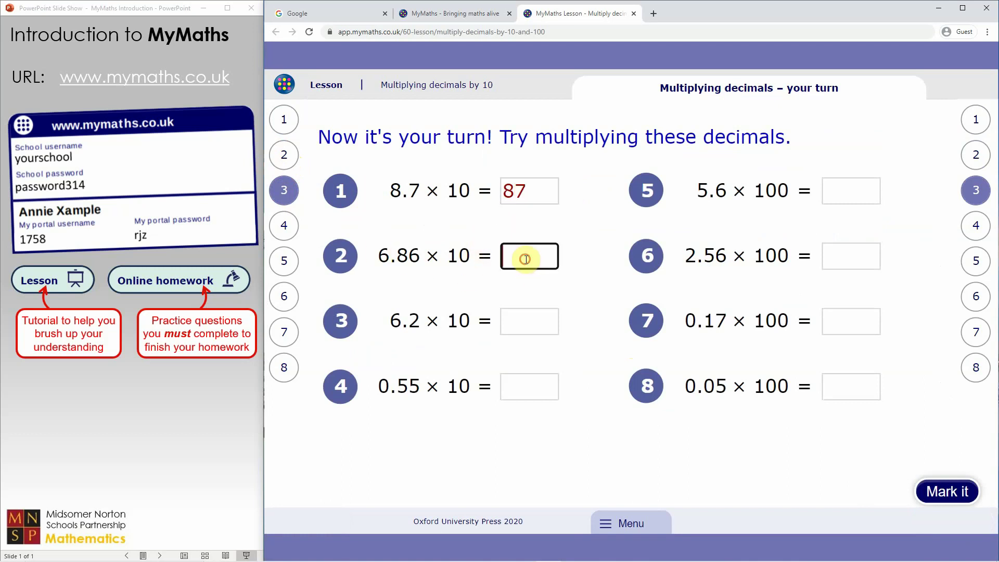
pyautogui.write('68.6')
pyautogui.press('Tab')
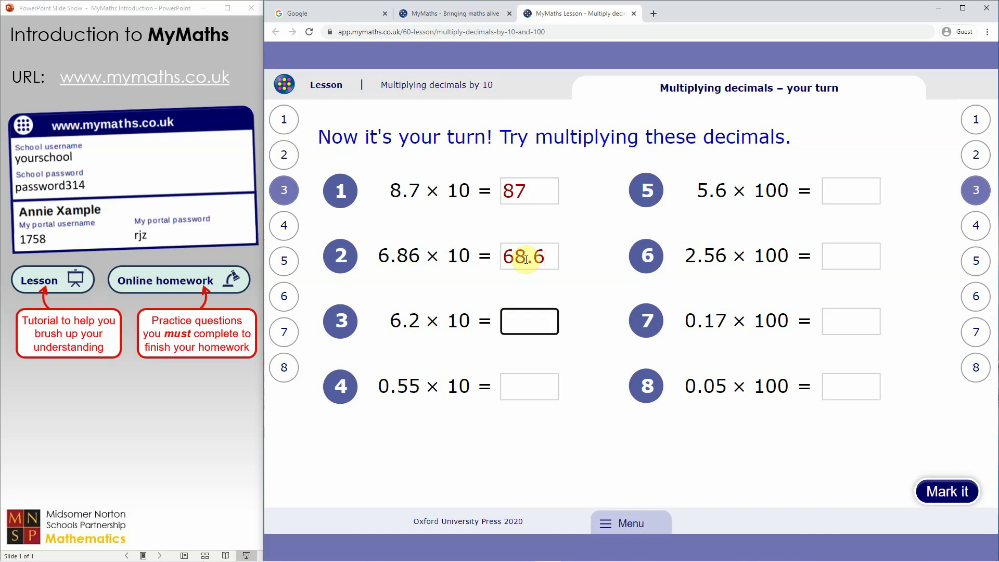
pyautogui.write('62')
pyautogui.press('Tab')
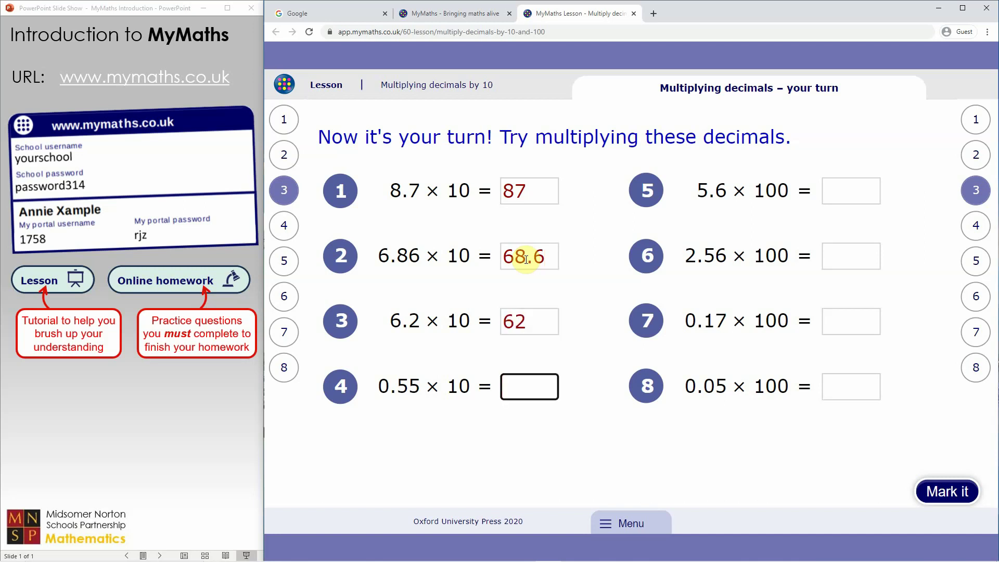
pyautogui.write('5.5')
pyautogui.click(941, 489)
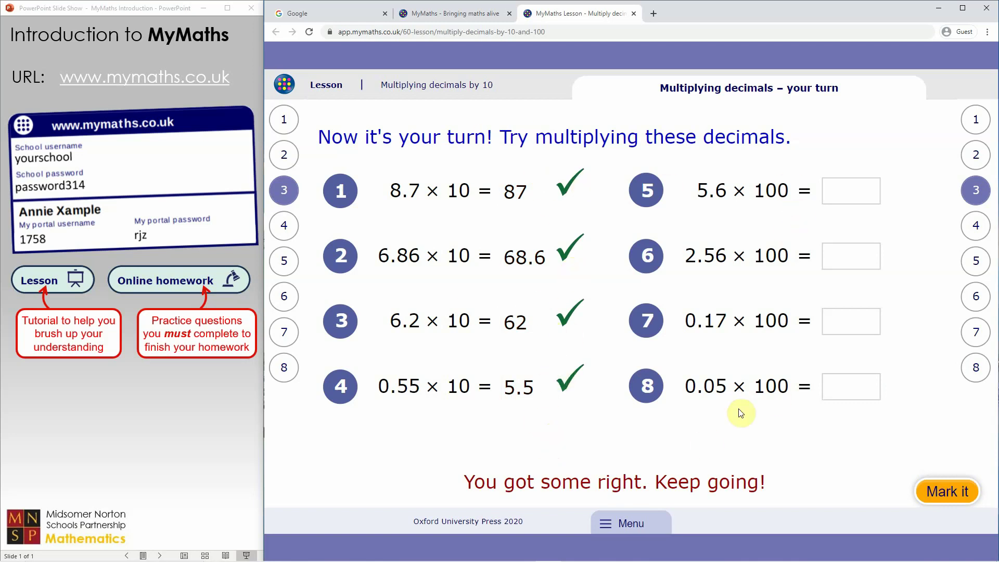
# Step: Answer 5.6 × 100 with 560, mark it, and move on to Dividing by 10
pyautogui.click(839, 191)
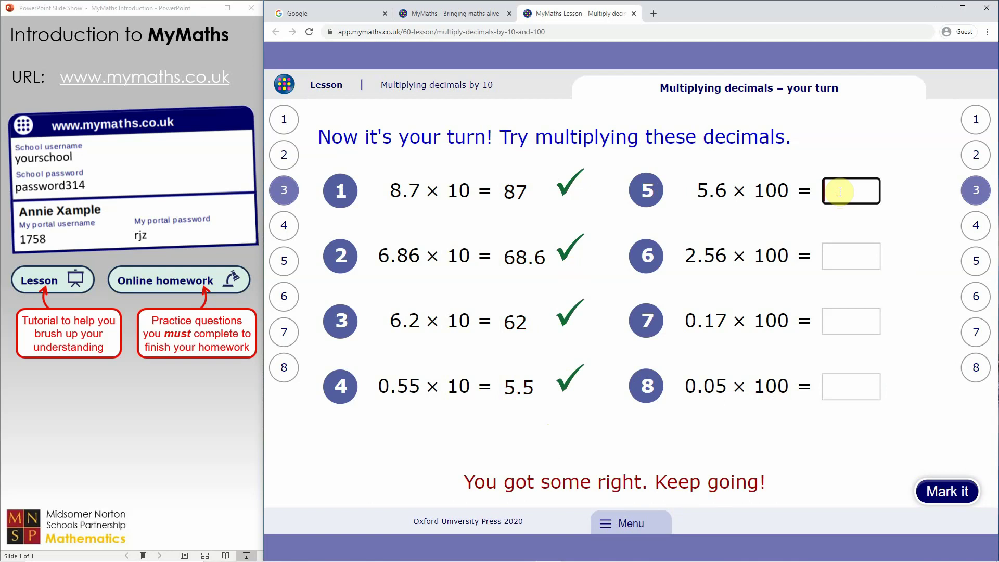
pyautogui.write('560')
pyautogui.click(966, 496)
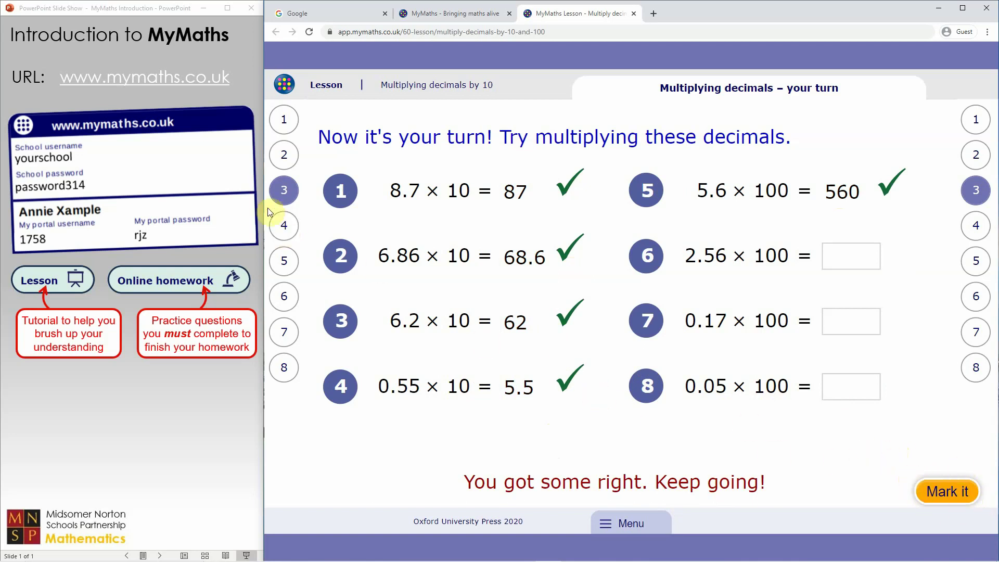
pyautogui.click(284, 224)
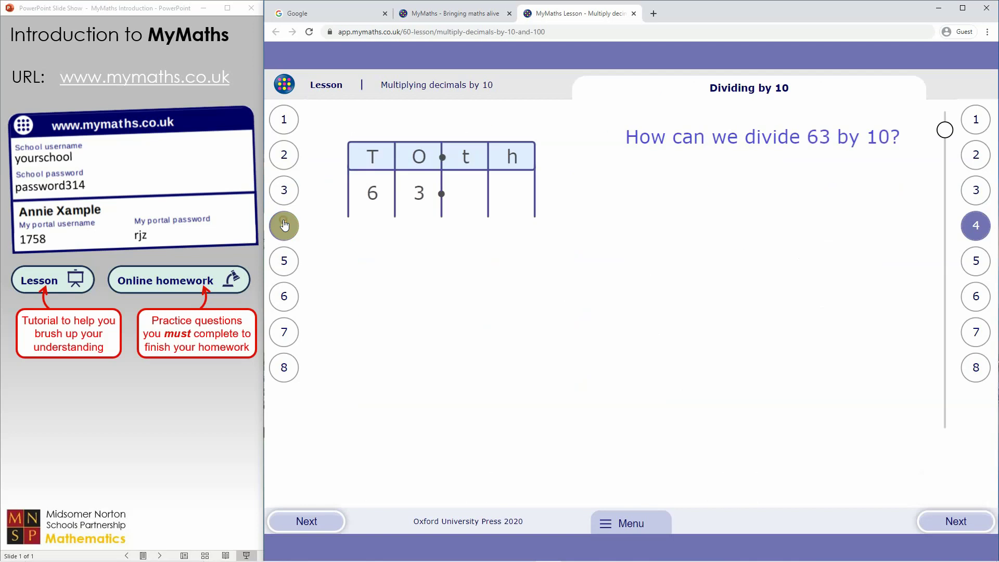
# Step: Skip past the Dividing by 100 and dividing exercise chapters to the Mix 'n' match game
pyautogui.click(290, 268)
pyautogui.click(287, 297)
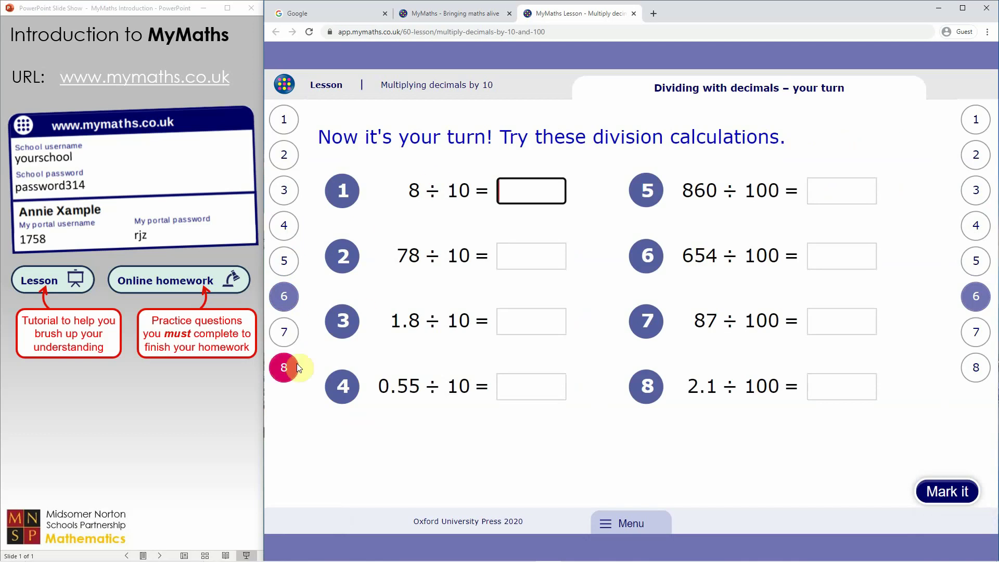
pyautogui.click(285, 337)
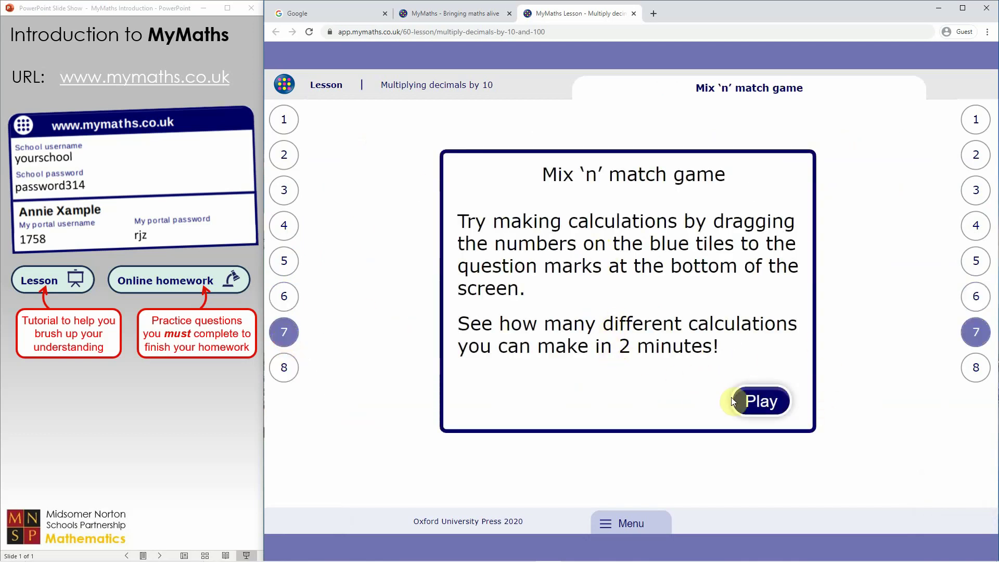
# Step: Start Mix 'n' match and build 92 × 10 = 920 and 20.9 × 100 = 2090
pyautogui.click(760, 403)
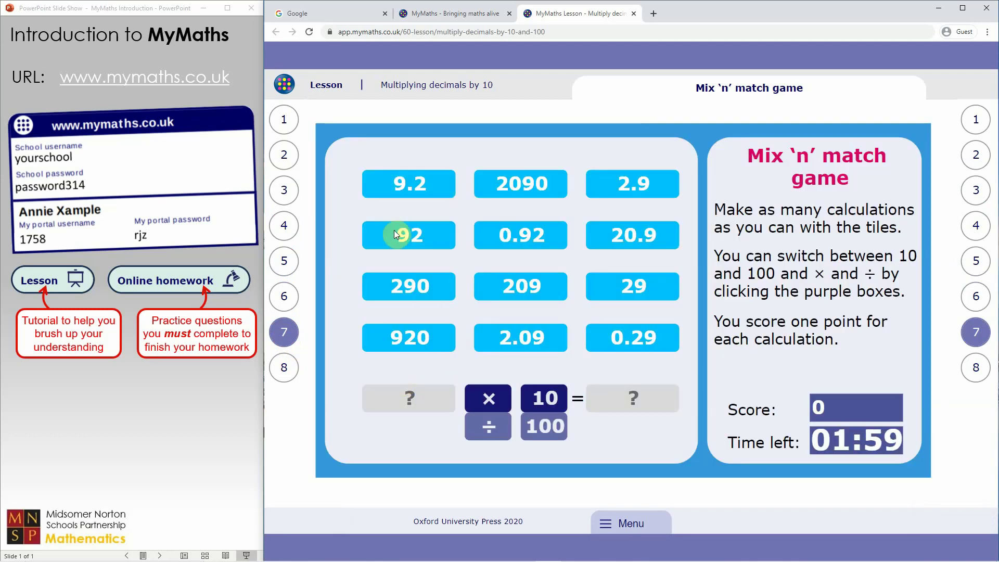
pyautogui.moveTo(414, 235); pyautogui.dragTo(417, 410)
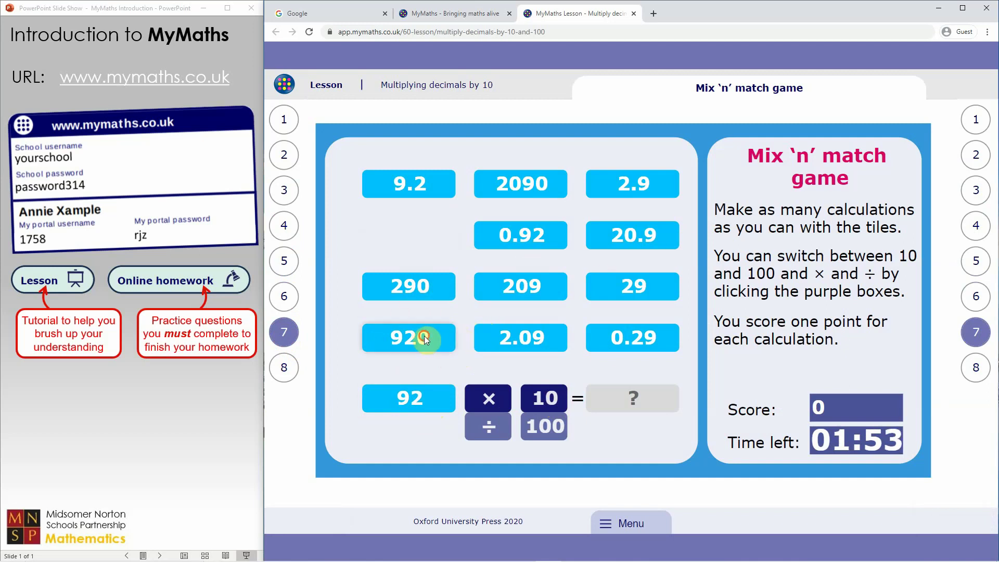
pyautogui.moveTo(427, 335); pyautogui.dragTo(654, 396)
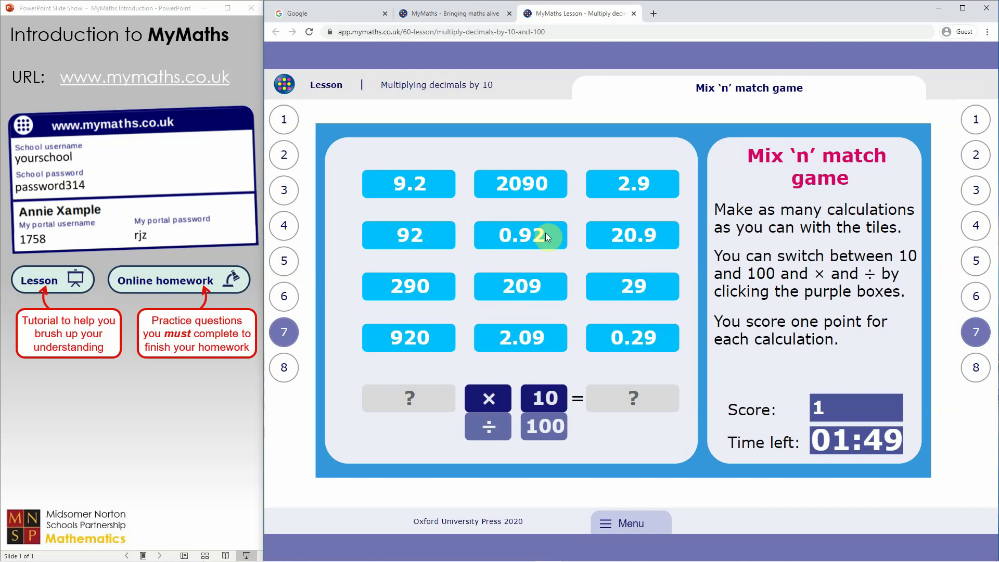
pyautogui.moveTo(631, 237); pyautogui.dragTo(408, 401)
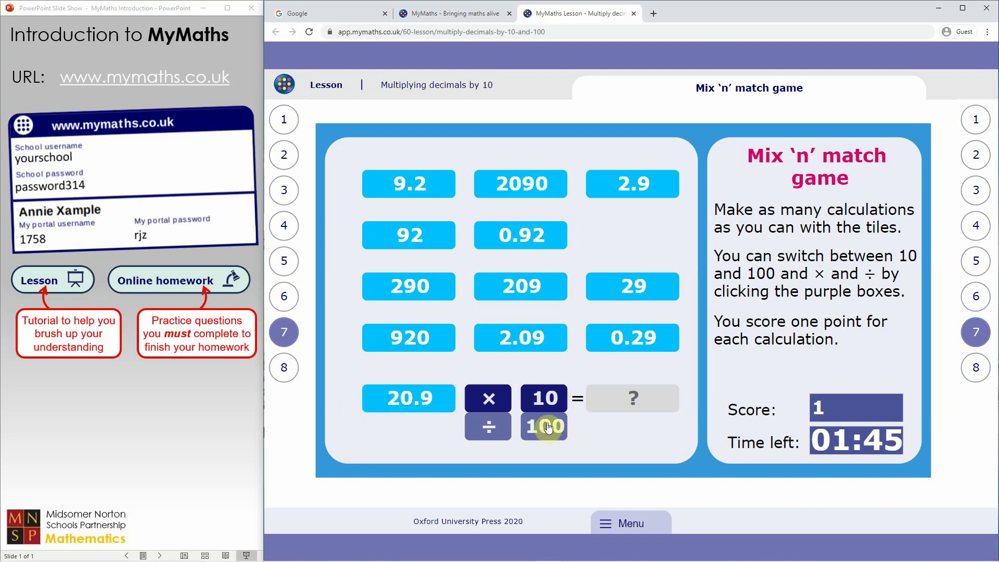
pyautogui.click(530, 411)
pyautogui.moveTo(532, 182); pyautogui.dragTo(641, 420)
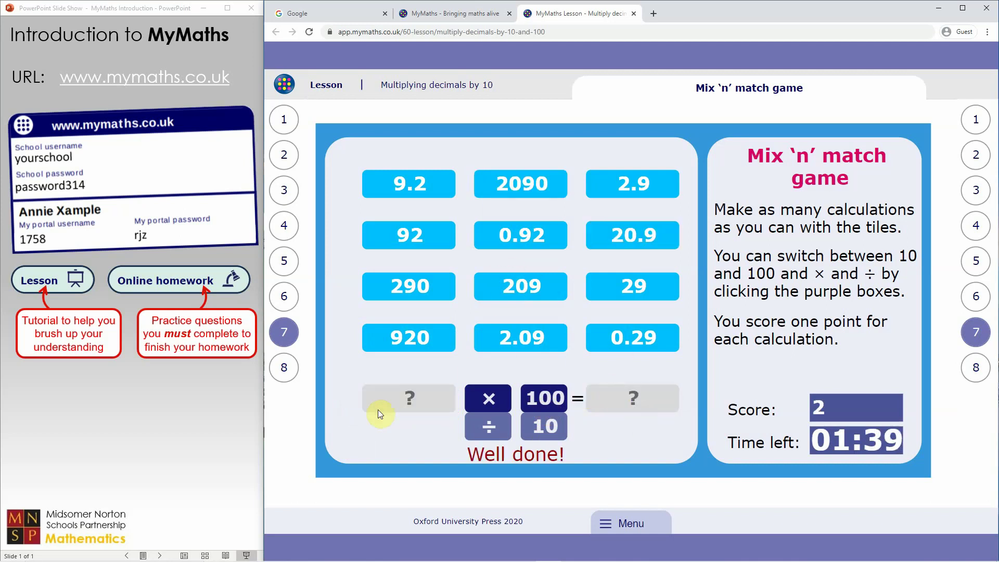
# Step: Build 209 ÷ 100 = 2.09 for a third point, then go to Beat the clock
pyautogui.click(499, 426)
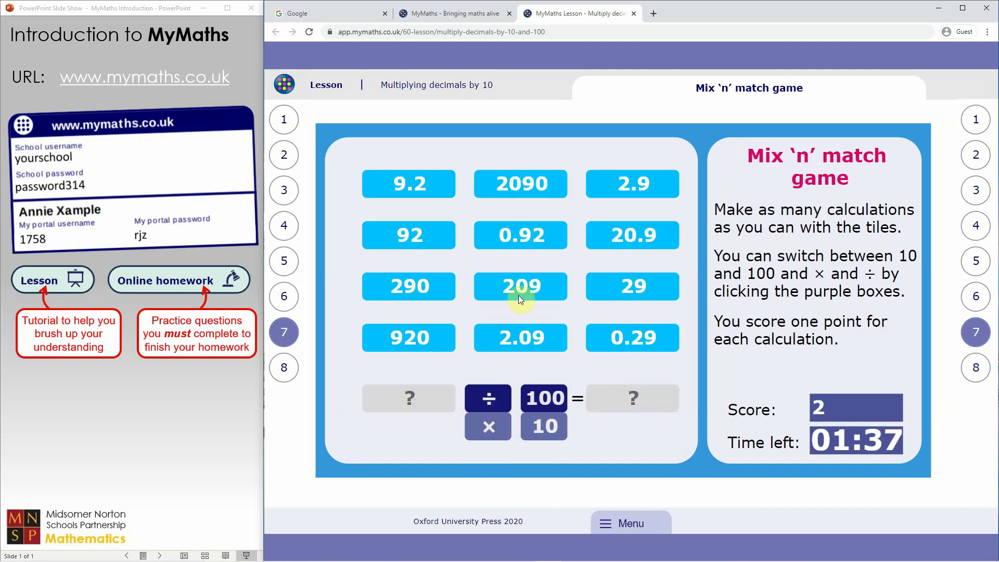
pyautogui.moveTo(518, 295); pyautogui.dragTo(417, 398)
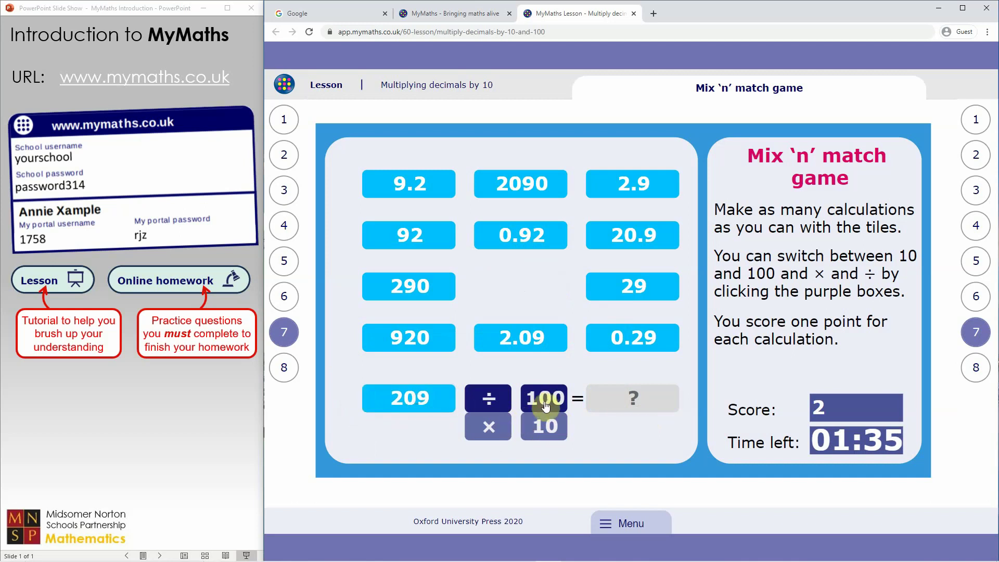
pyautogui.moveTo(637, 183)
pyautogui.mouseDown()
pyautogui.moveTo(637, 281)
pyautogui.moveTo(640, 188)
pyautogui.mouseUp()
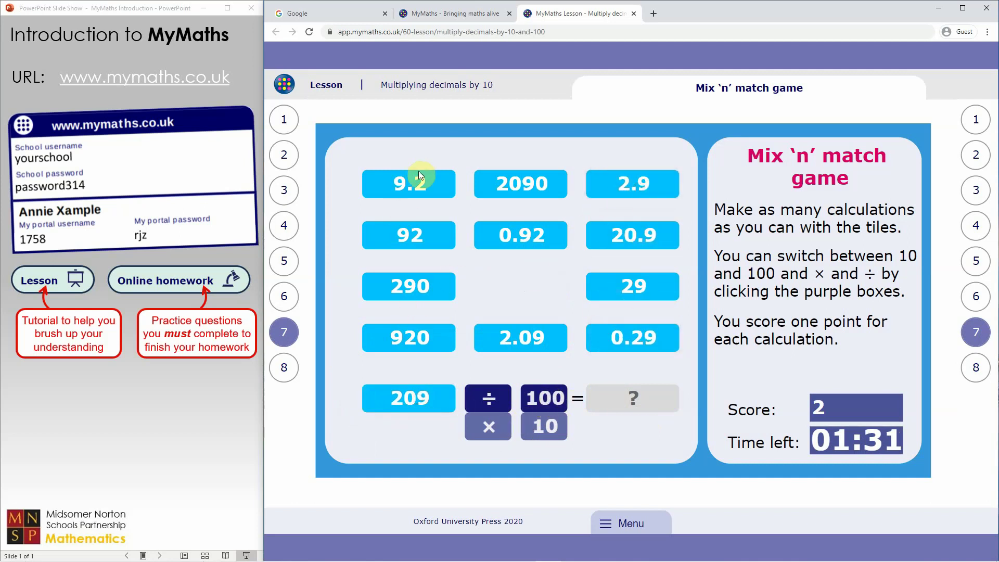
pyautogui.moveTo(532, 337); pyautogui.dragTo(641, 404)
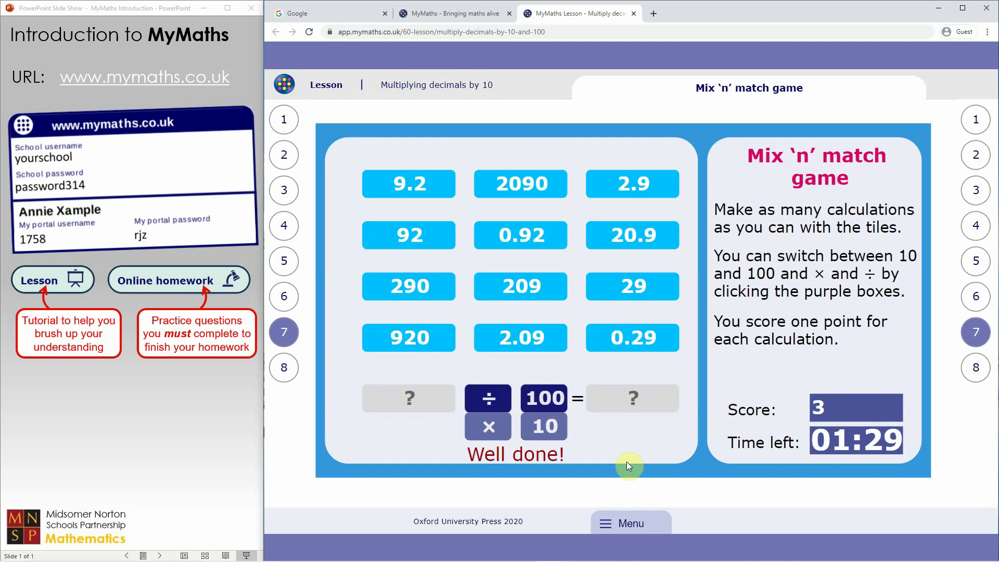
pyautogui.click(284, 376)
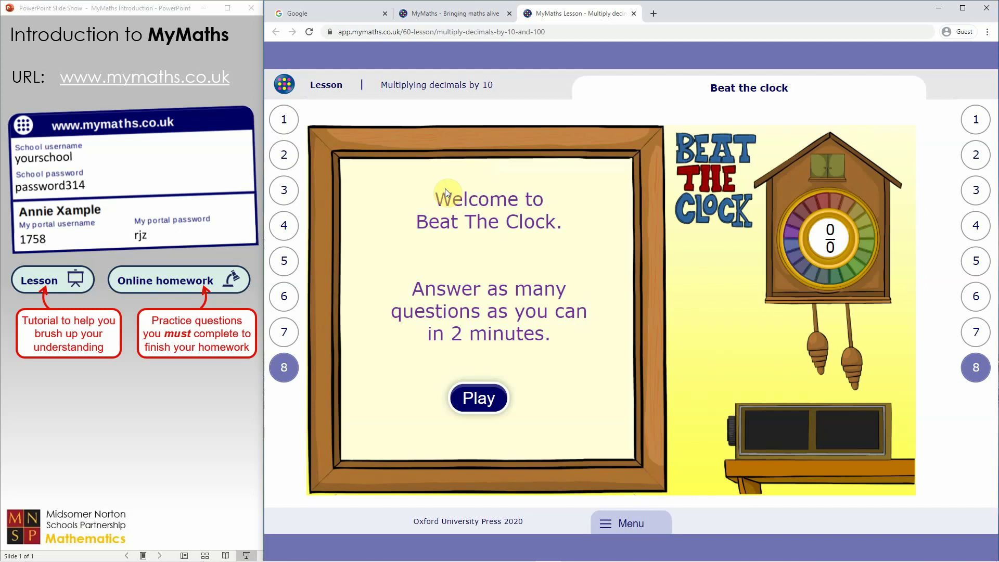
# Step: Return the lesson to step 1 and switch back to the My Homework tab
pyautogui.click(284, 120)
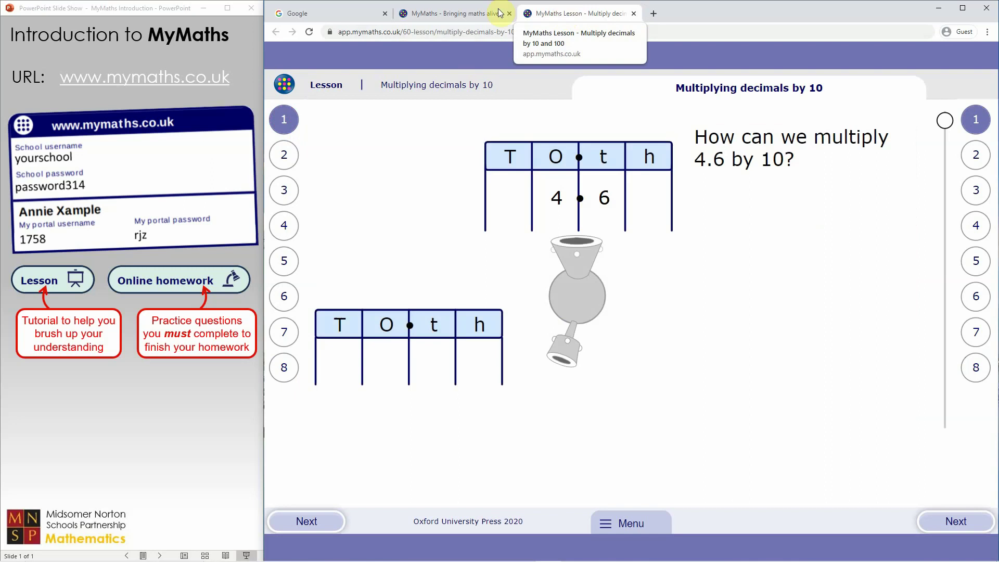
pyautogui.click(453, 18)
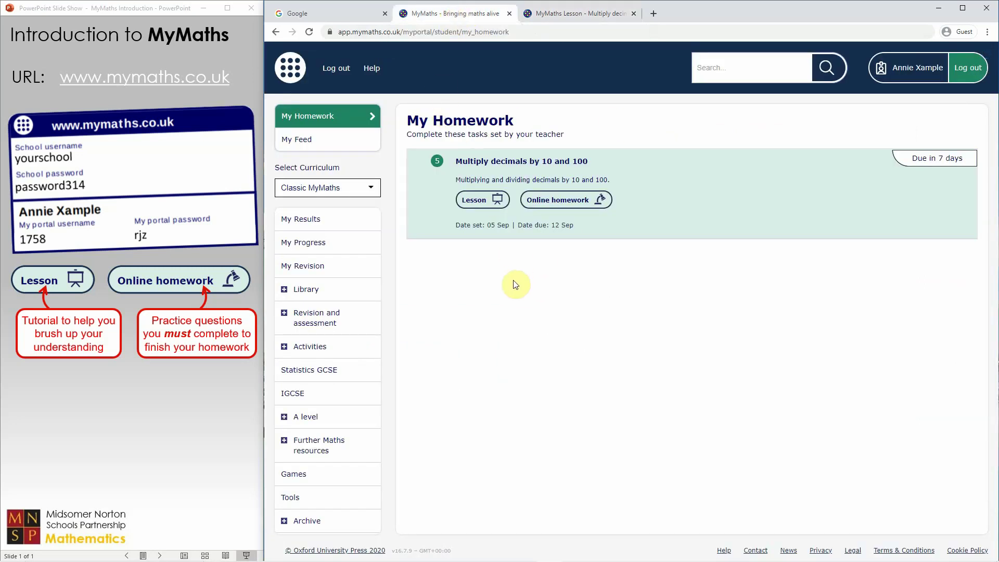
# Step: Open the online homework and enter the ×10 answers 43, 67.9, 399 and 30.7
pyautogui.click(562, 204)
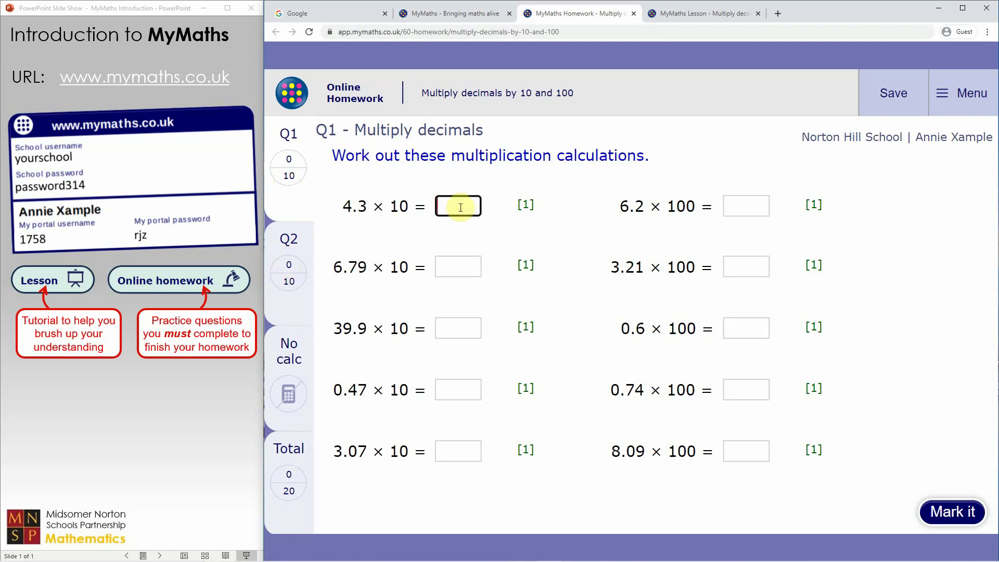
pyautogui.write('43')
pyautogui.press('Tab')
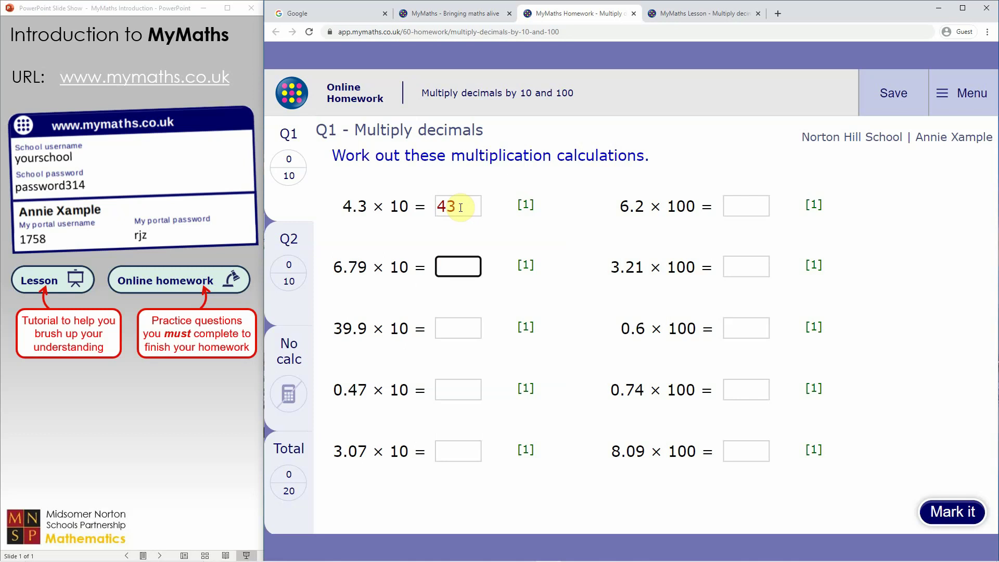
pyautogui.write('67.9')
pyautogui.press('Tab')
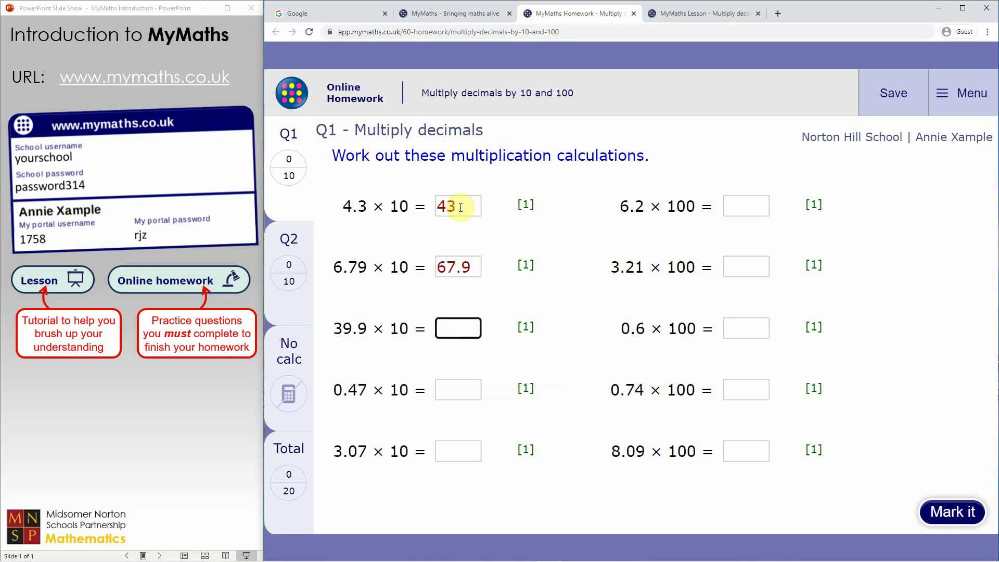
pyautogui.write('399')
pyautogui.press('Tab')
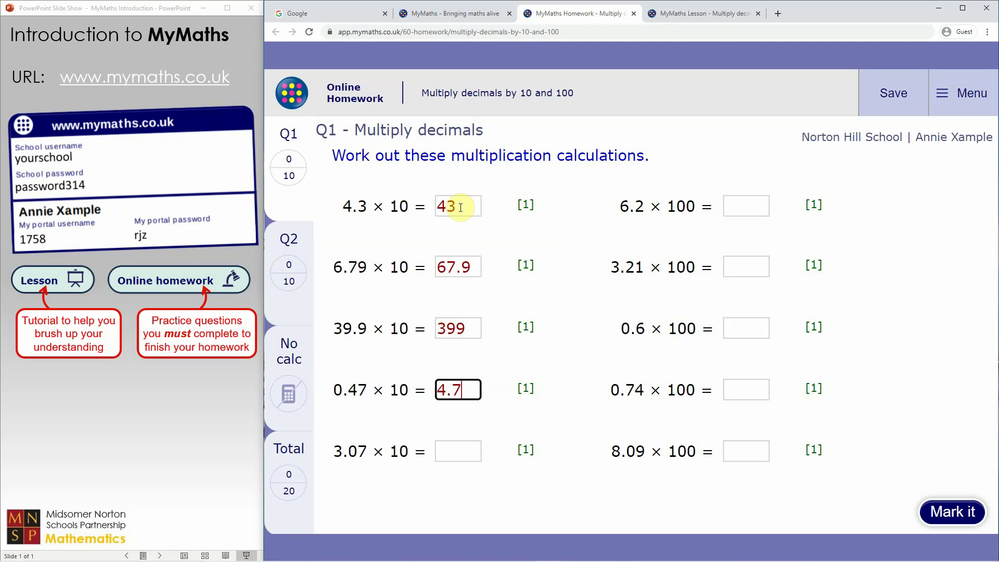
pyautogui.press('Tab')
pyautogui.write('30.7')
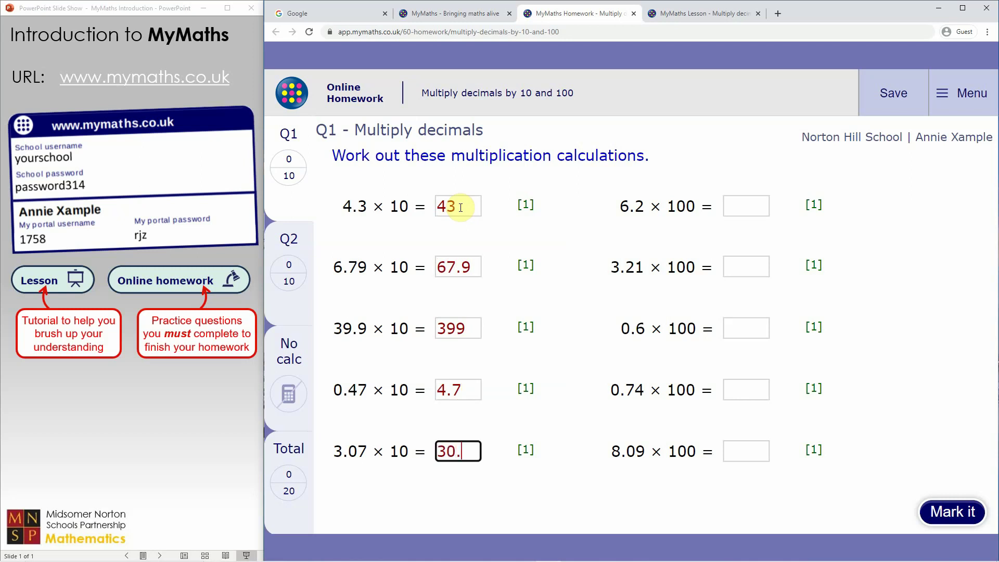
# Step: Enter the ×100 answers 620, 321 and 809, then mark Q1 for 10 out of 10
pyautogui.press('Tab')
pyautogui.write('6')
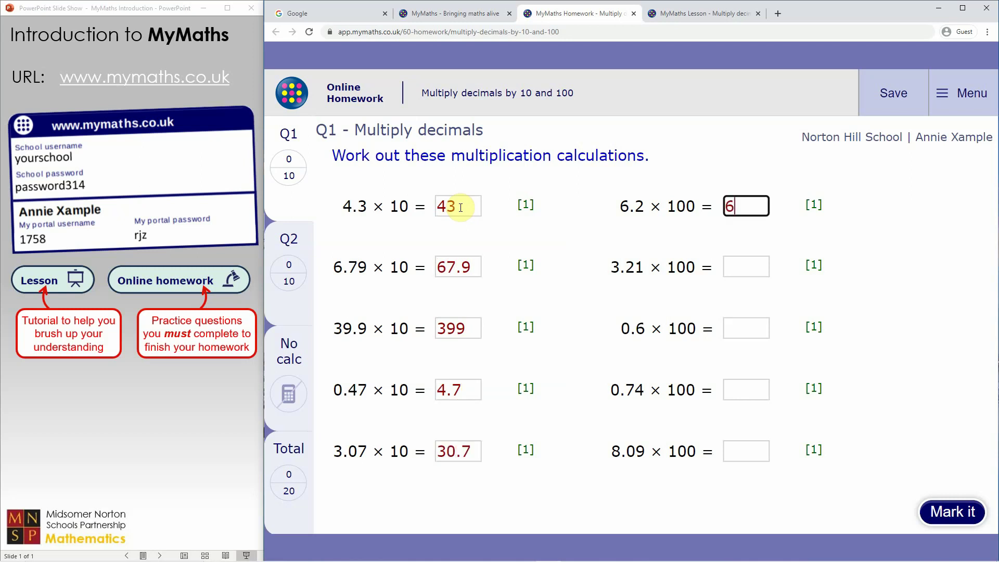
pyautogui.write('20')
pyautogui.press('Tab')
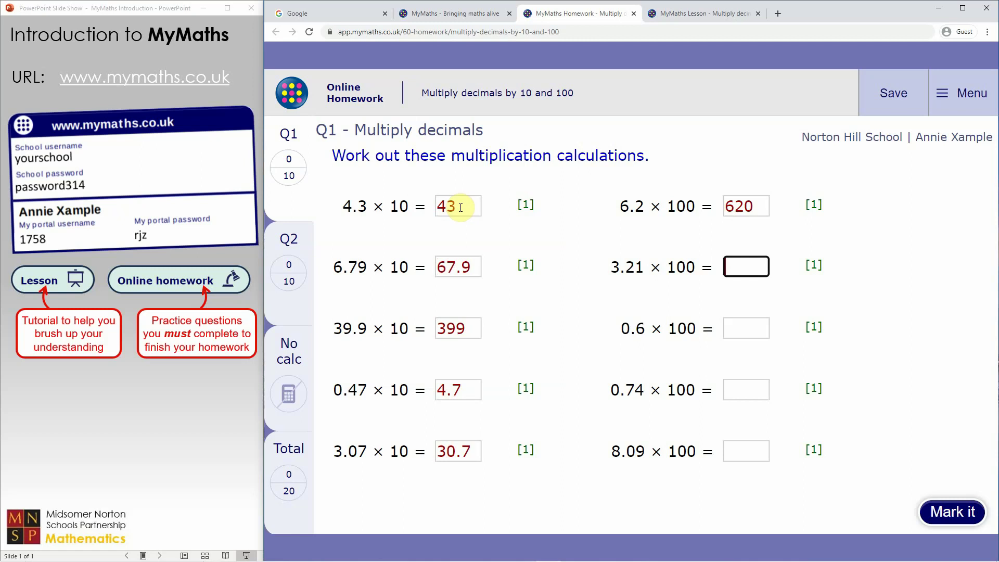
pyautogui.write('321')
pyautogui.press('Tab')
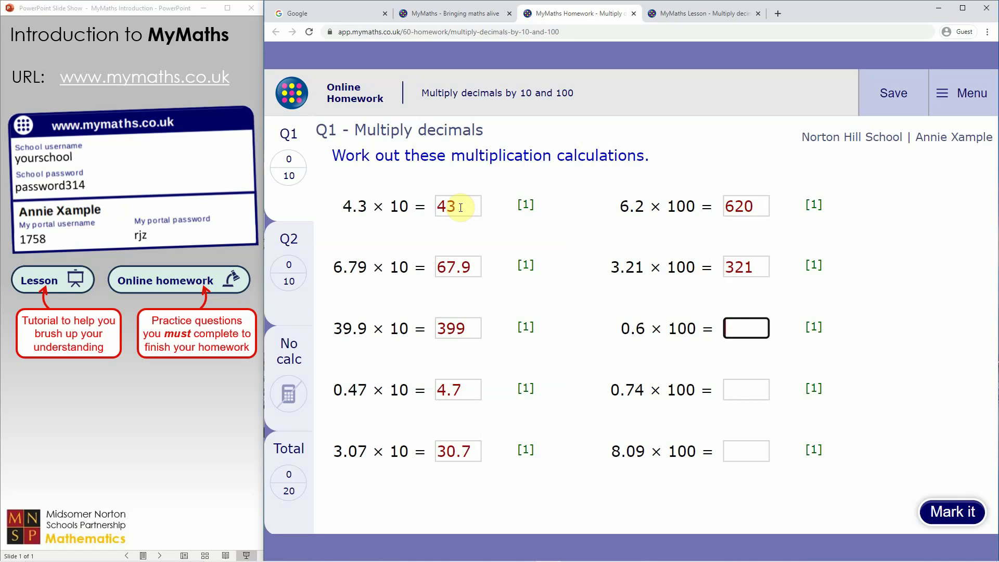
pyautogui.press('Tab')
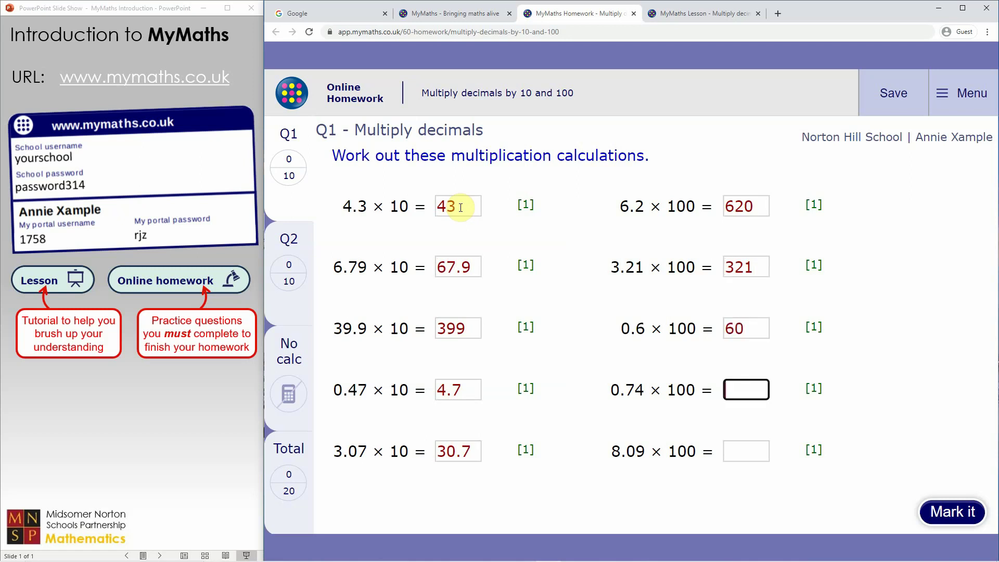
pyautogui.press('Tab')
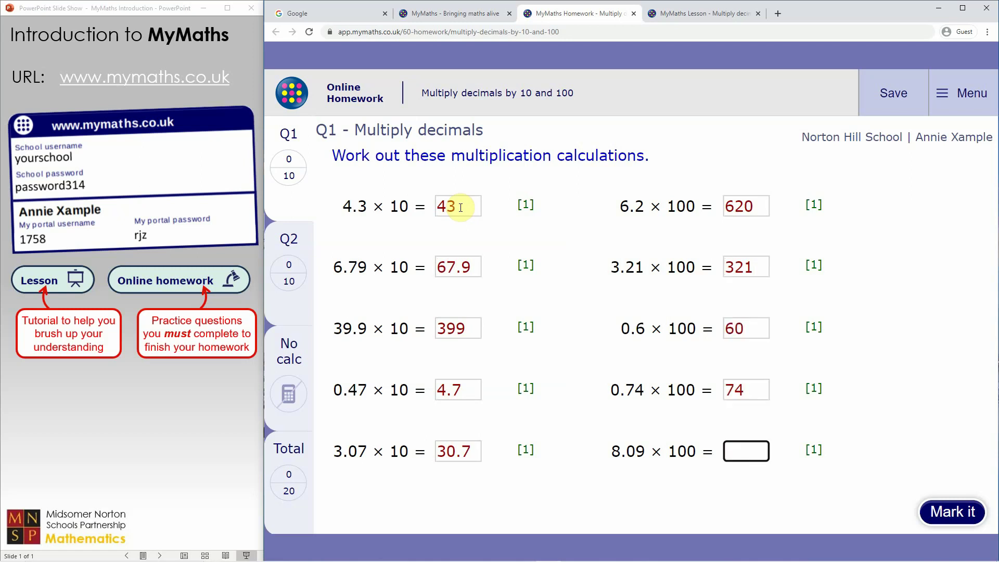
pyautogui.write('809')
pyautogui.click(944, 512)
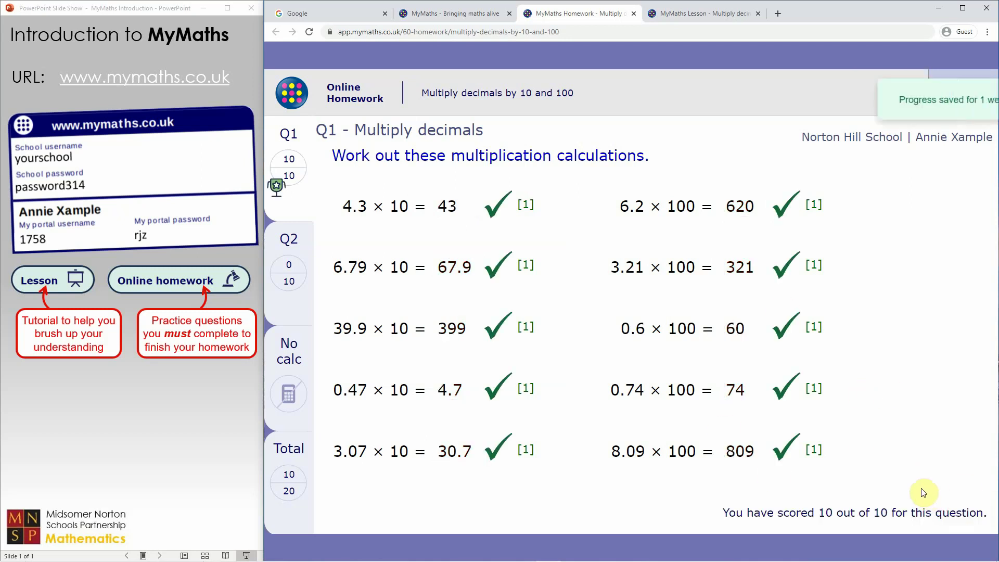
# Step: In Q2 Divide decimals, answer 9÷10 through 1.28÷10 with 0.9, 4.5, 0, 0.098, 0.128
pyautogui.click(290, 259)
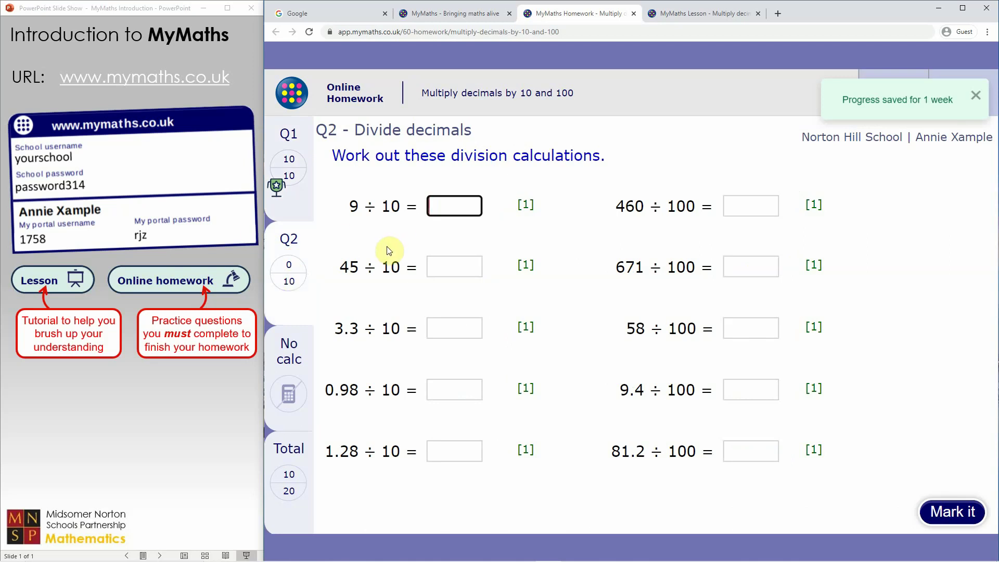
pyautogui.click(450, 208)
pyautogui.write('0')
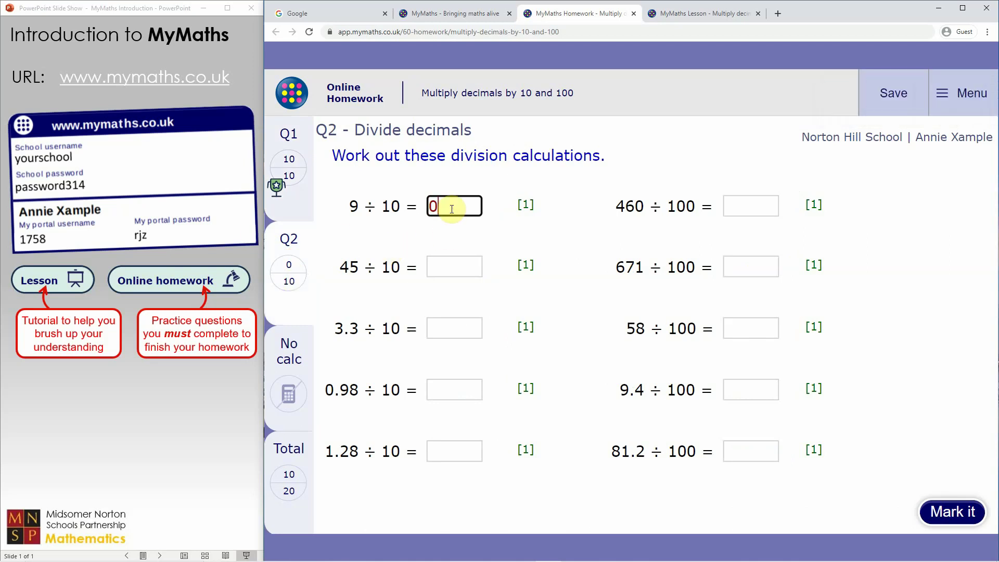
pyautogui.write('.9')
pyautogui.press('Tab')
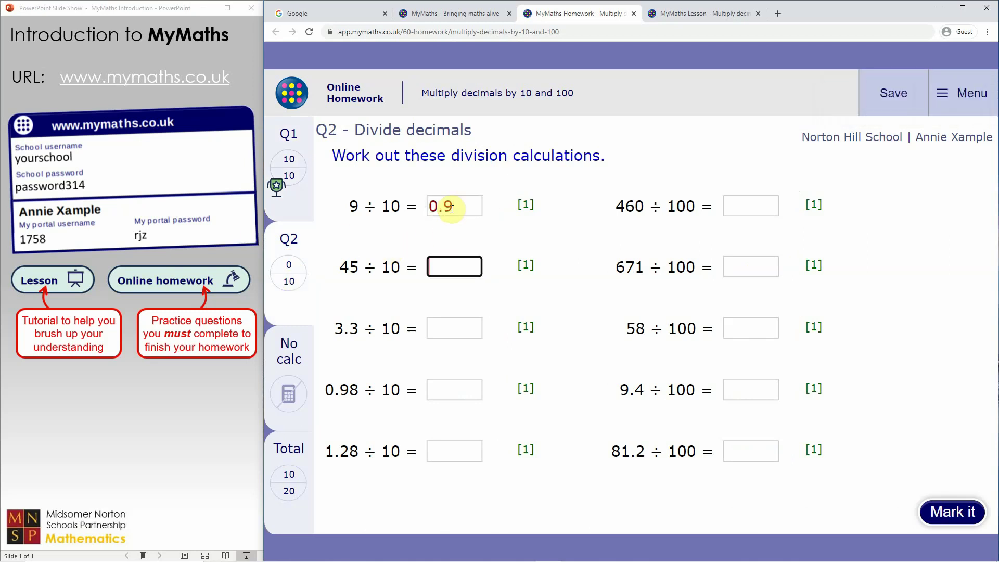
pyautogui.write('4.5')
pyautogui.press('Tab')
pyautogui.write('0')
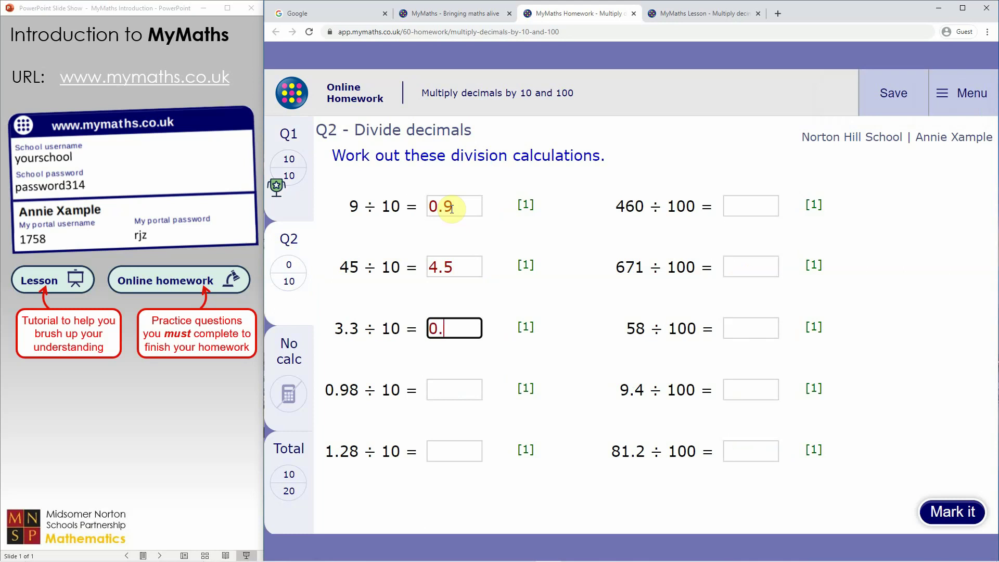
pyautogui.press('Tab')
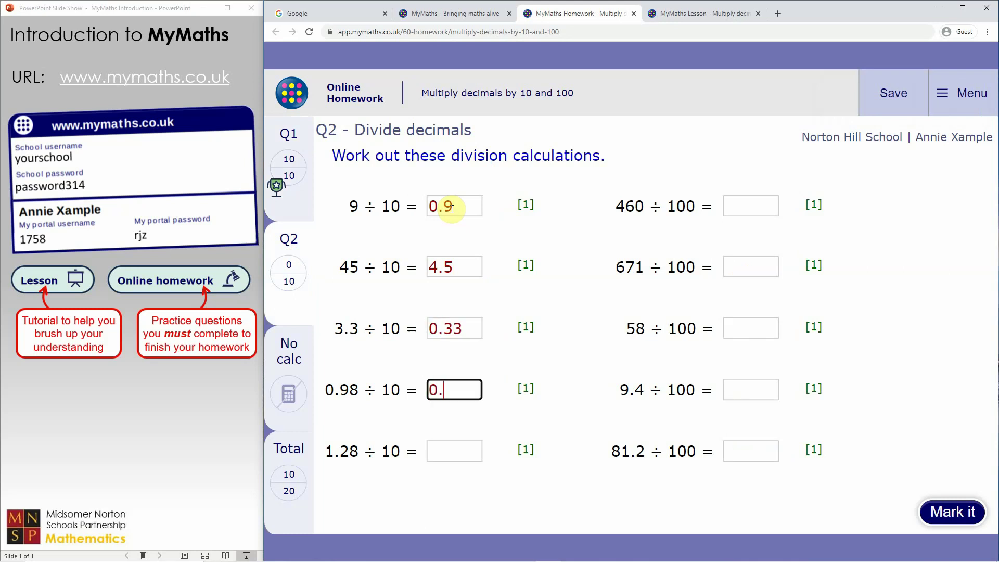
pyautogui.write('0.098')
pyautogui.press('Tab')
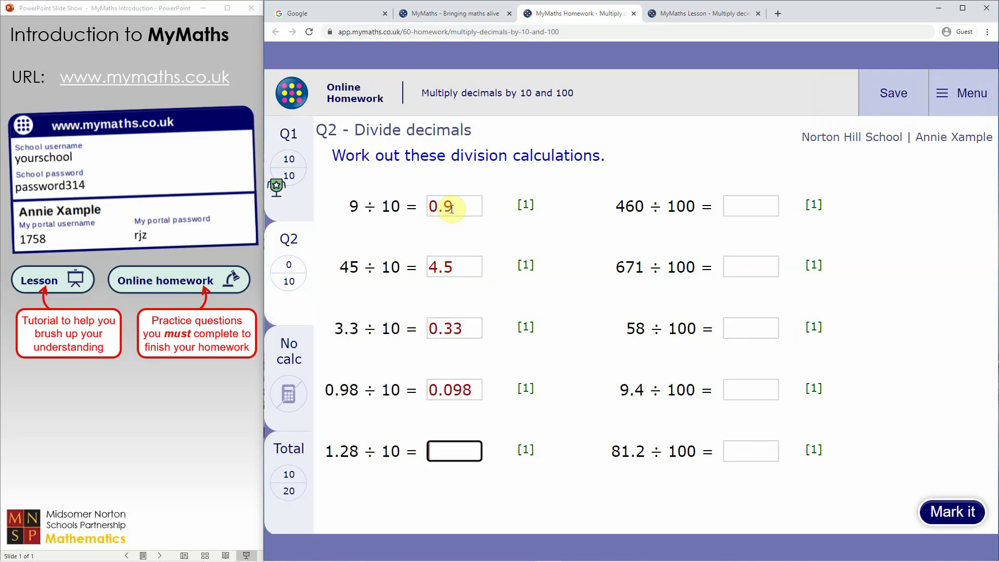
pyautogui.write('0.128')
# Step: Answer the ÷100 divisions with 4.6, 0.58, 0.094 and 0.812, then submit Q2 for marking
pyautogui.press('Tab')
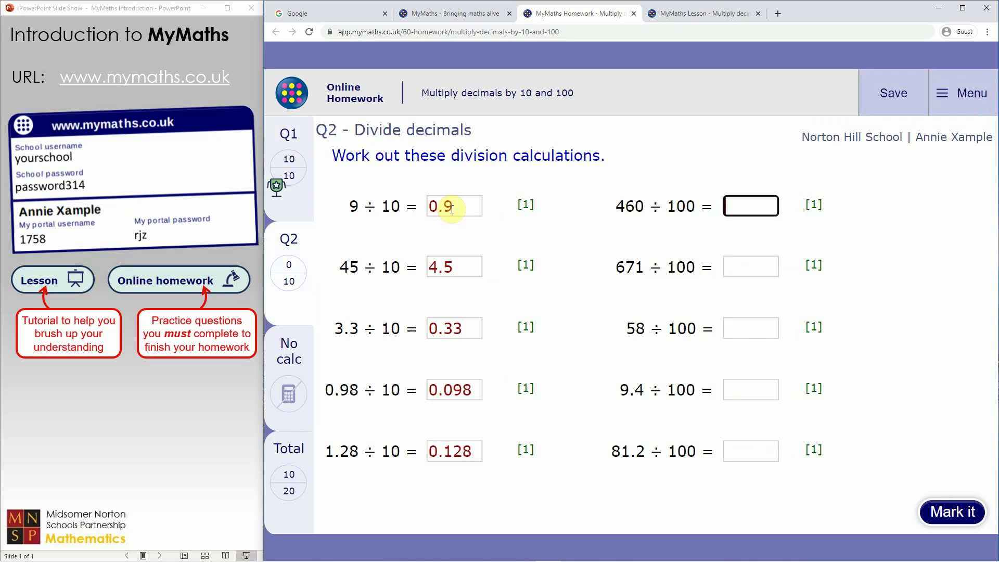
pyautogui.write('4.6')
pyautogui.press('Tab')
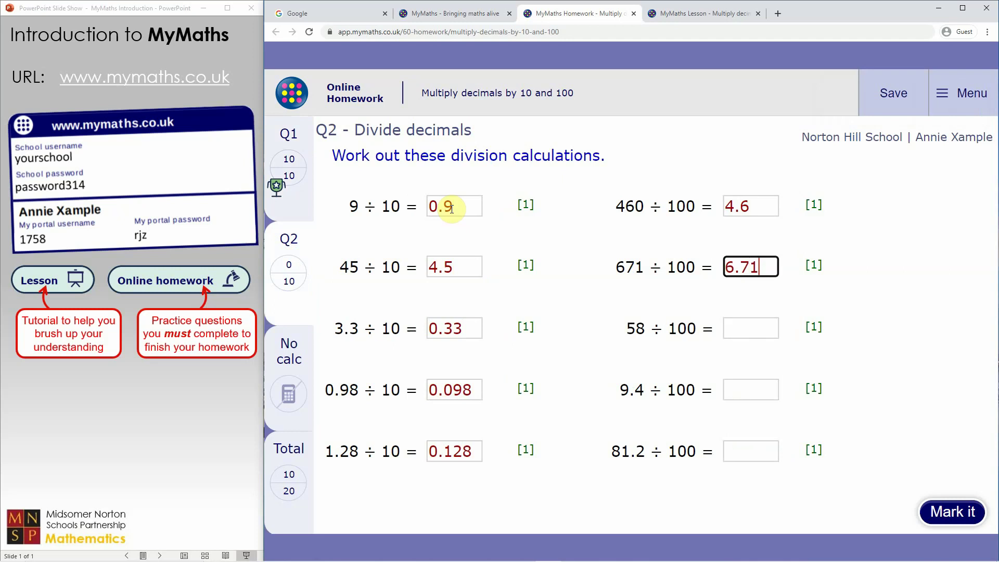
pyautogui.press('Tab')
pyautogui.write('0.58')
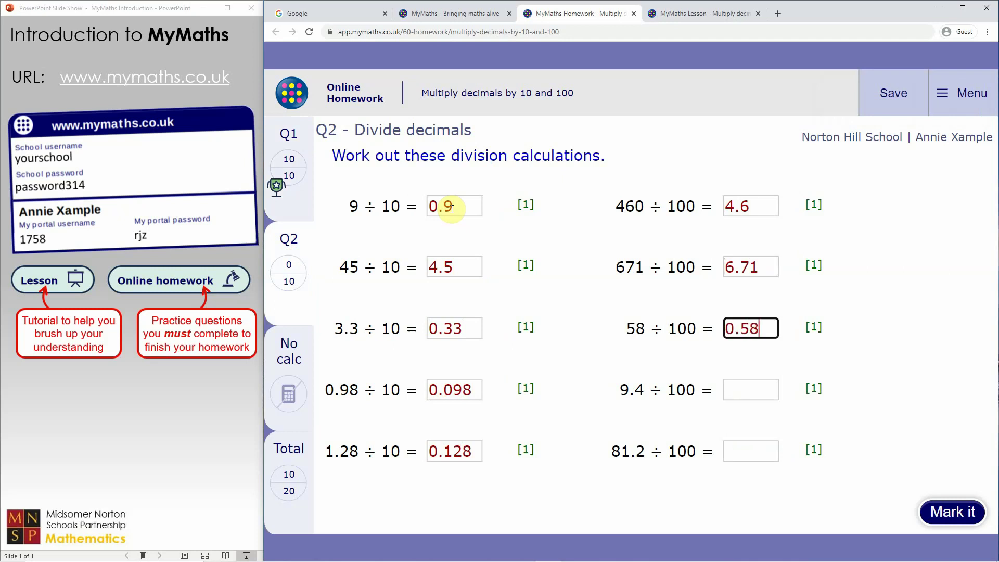
pyautogui.press('Tab')
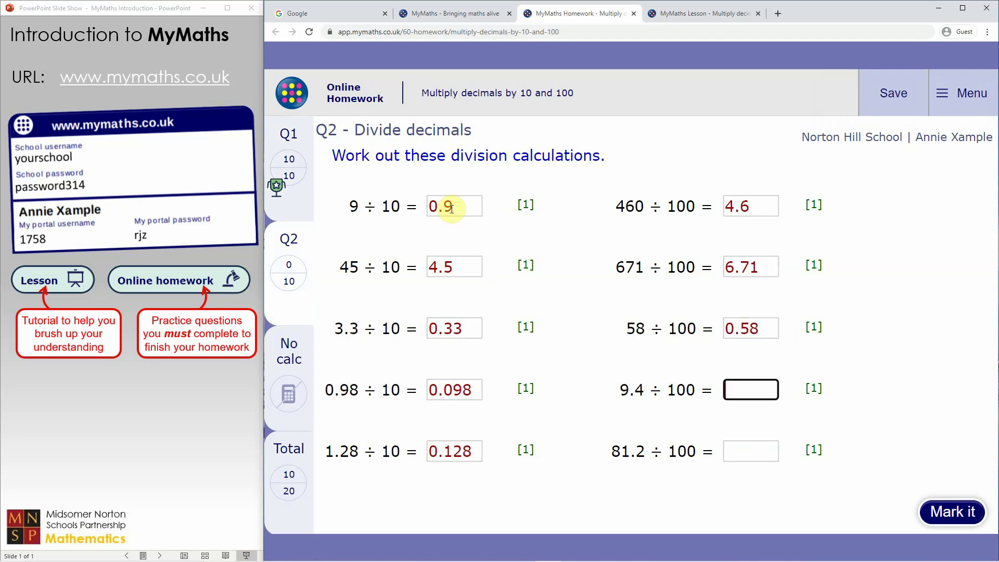
pyautogui.write('0.094')
pyautogui.press('Tab')
pyautogui.write('0.81')
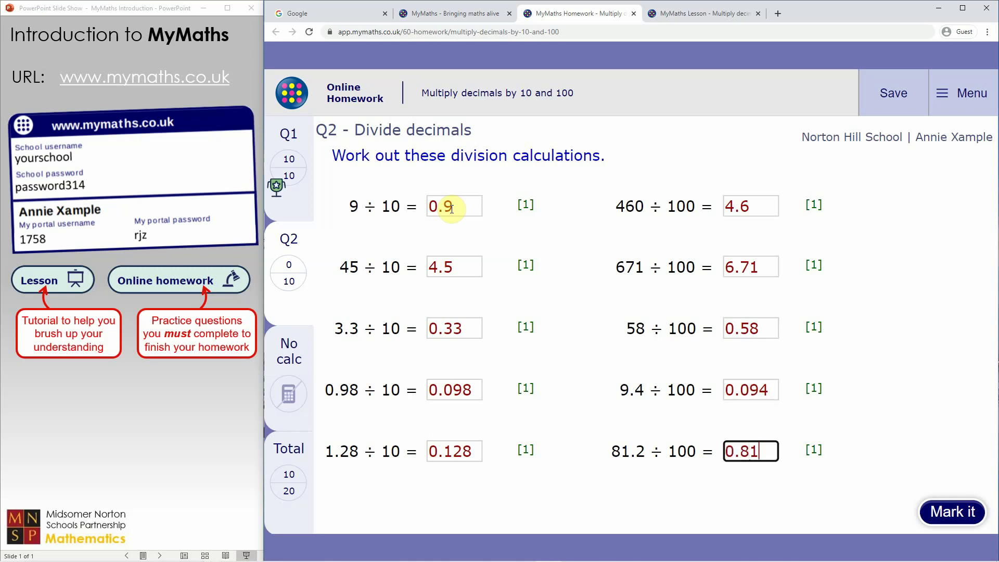
pyautogui.write('2')
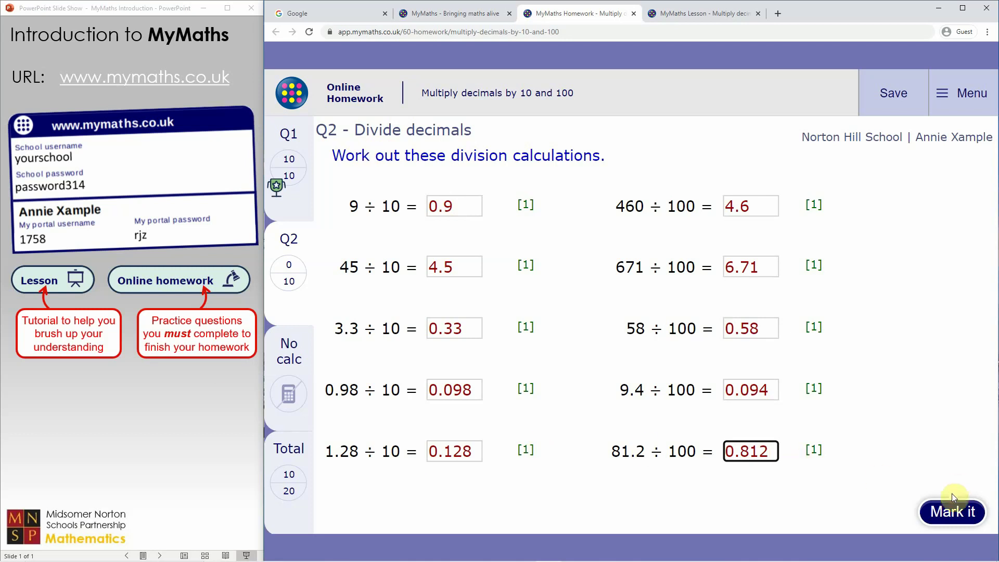
pyautogui.click(958, 512)
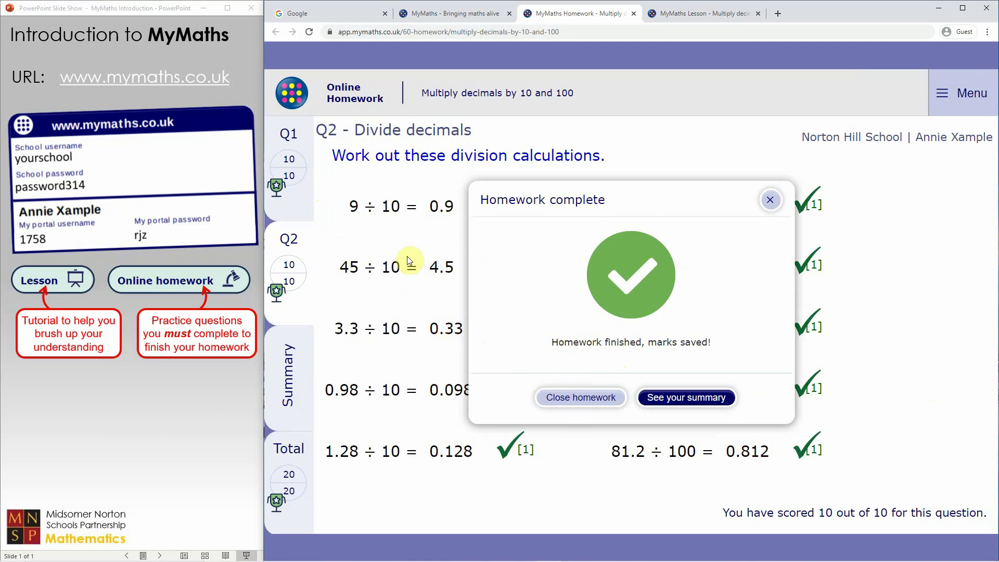
# Step: View the 20/20 score summary, then reveal the slide's 95% pass and 41% below-80% examples
pyautogui.click(688, 402)
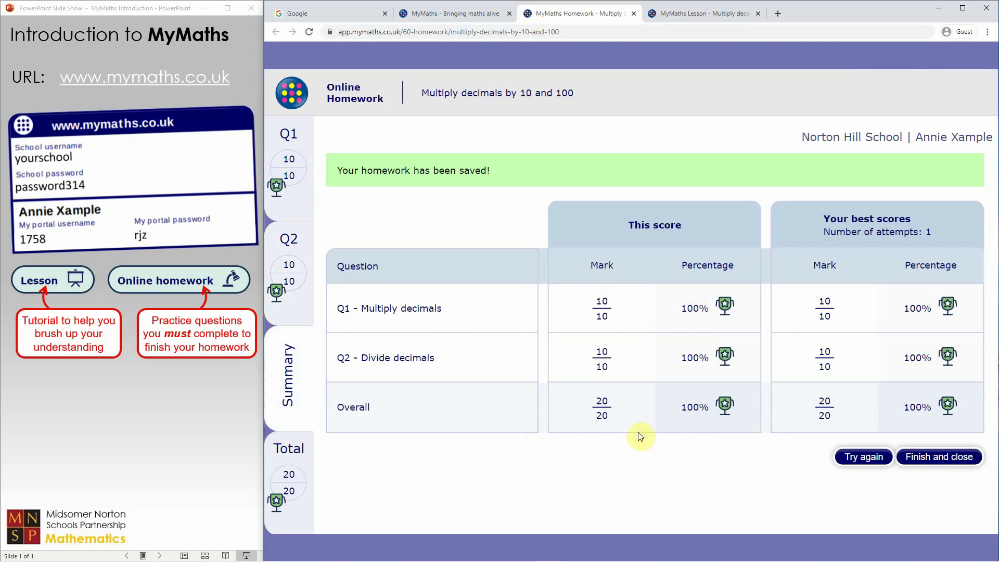
pyautogui.click(117, 405)
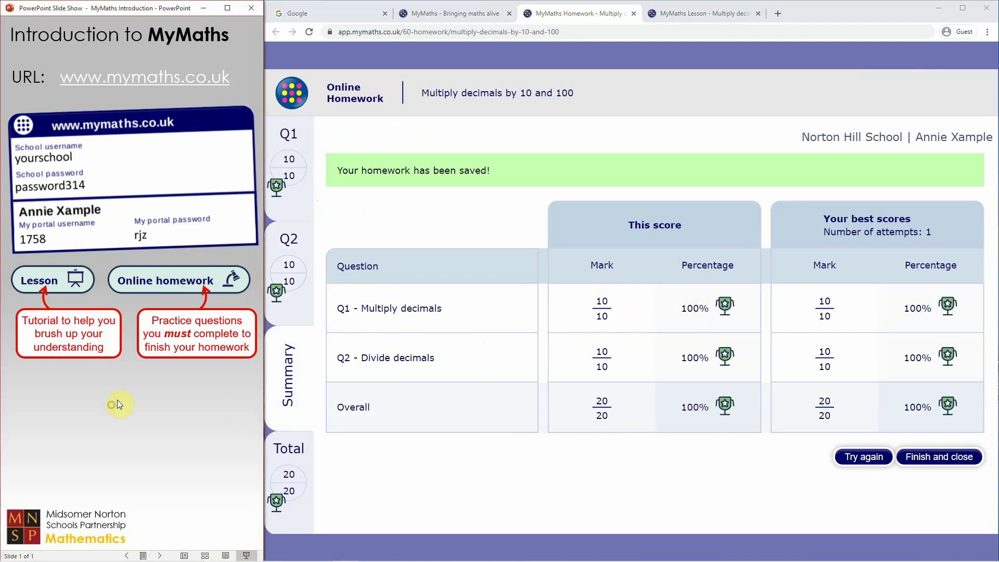
pyautogui.click(39, 401)
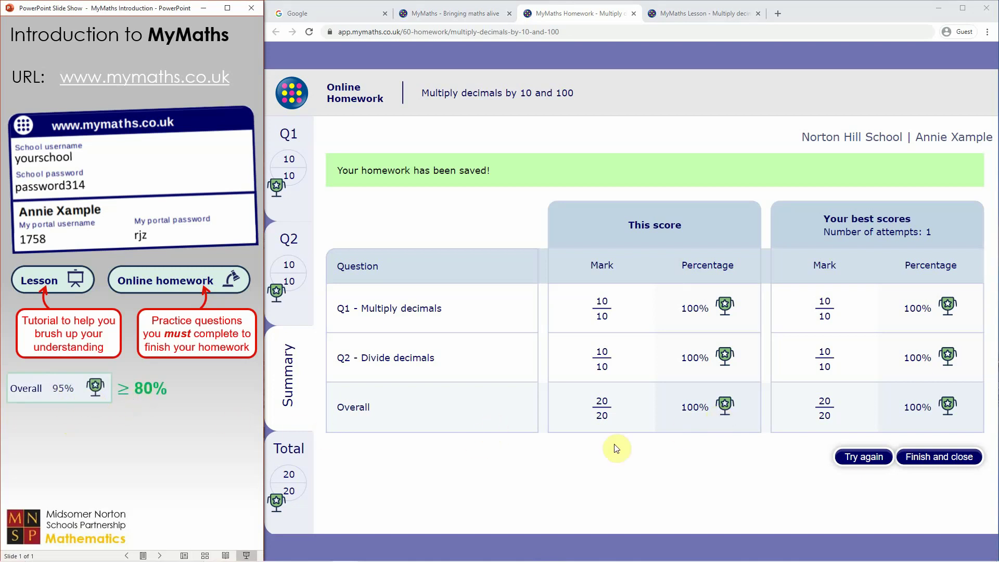
pyautogui.click(182, 392)
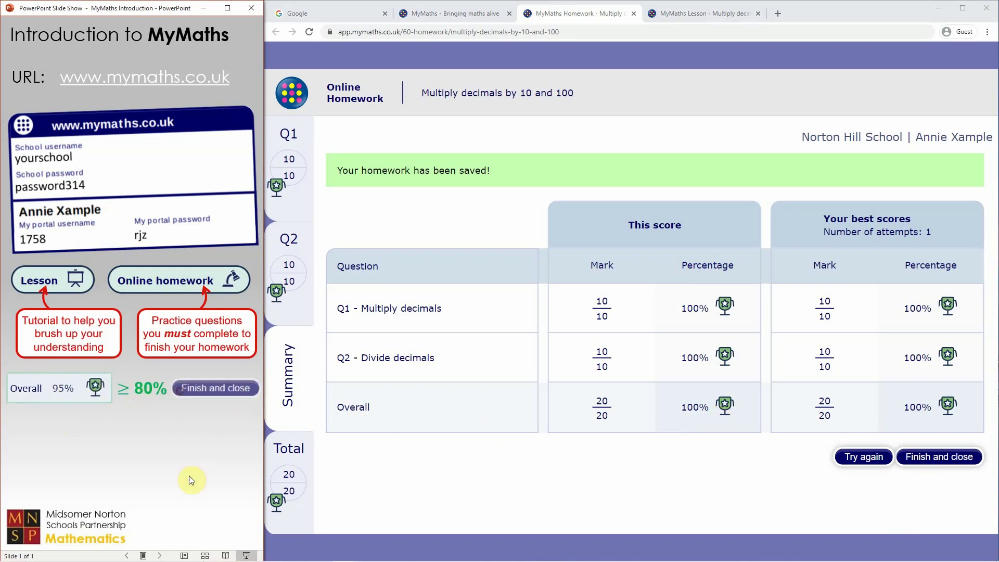
pyautogui.click(76, 435)
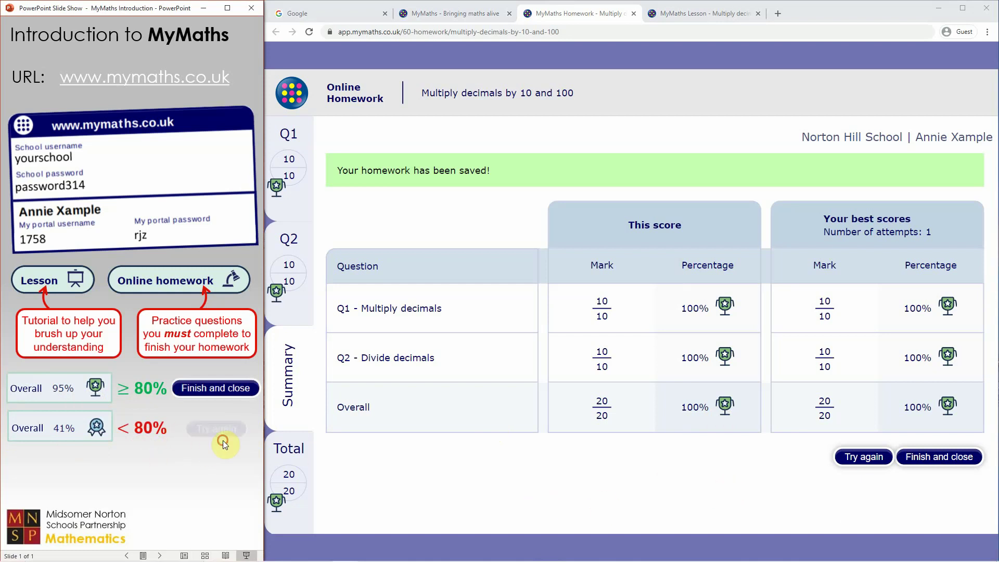
# Step: Choose Try again, advance the slide, then close the decimals homework and its lesson tabs
pyautogui.click(870, 456)
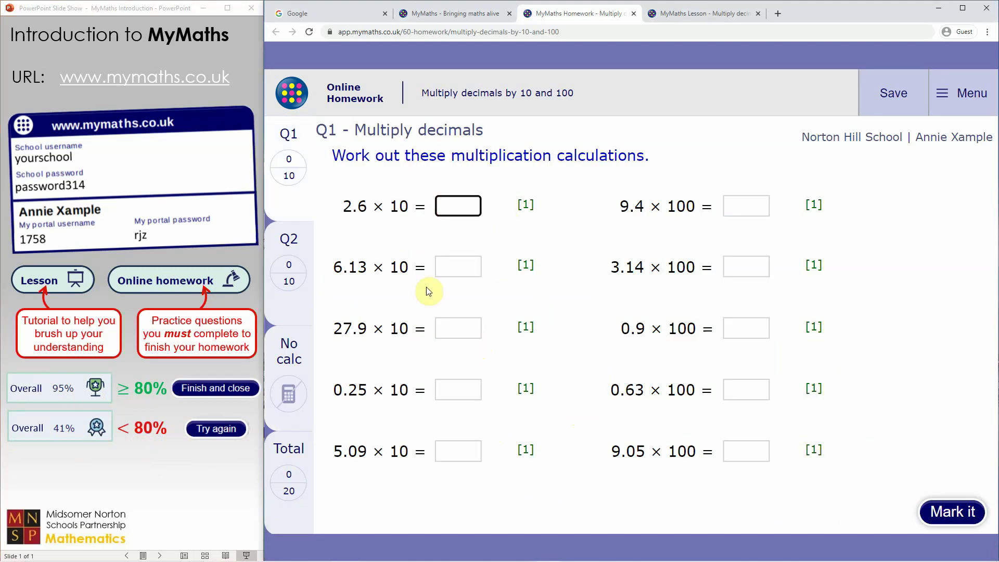
pyautogui.click(137, 477)
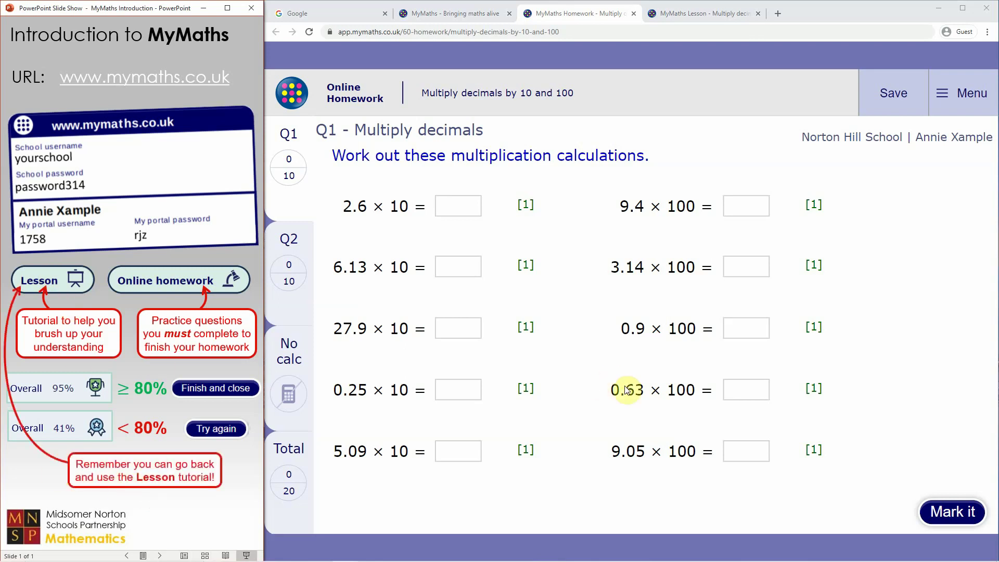
pyautogui.click(692, 13)
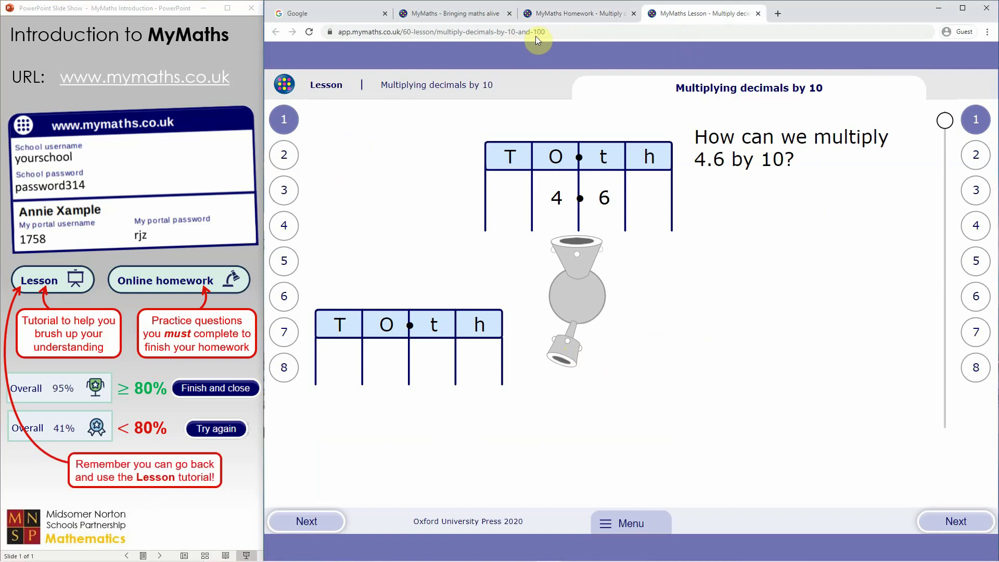
pyautogui.click(582, 15)
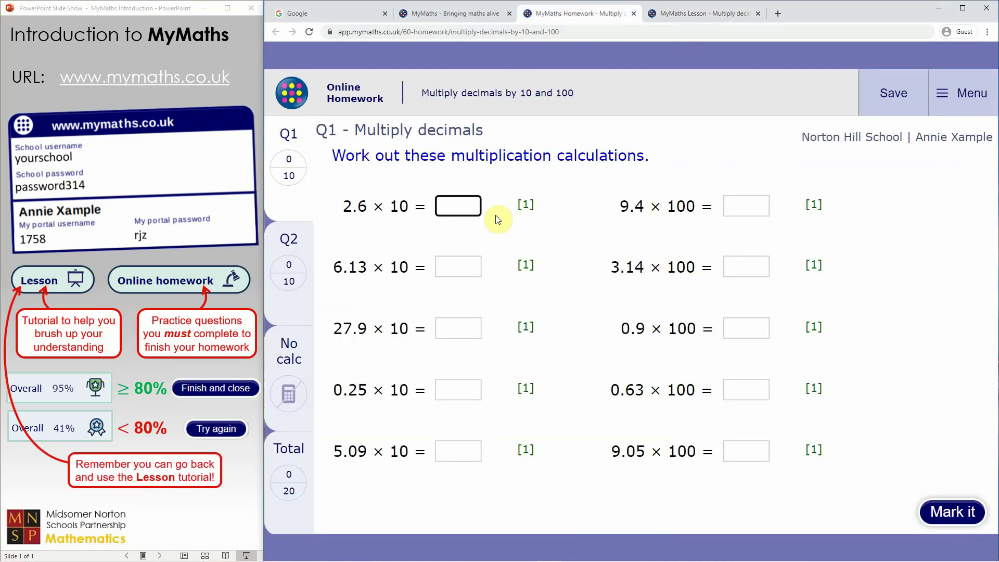
pyautogui.click(635, 14)
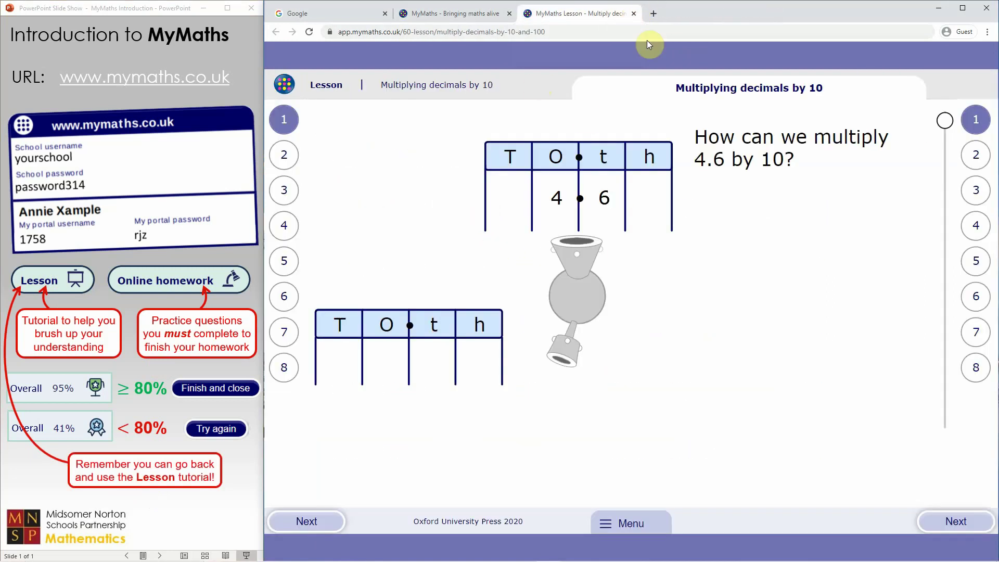
pyautogui.click(635, 15)
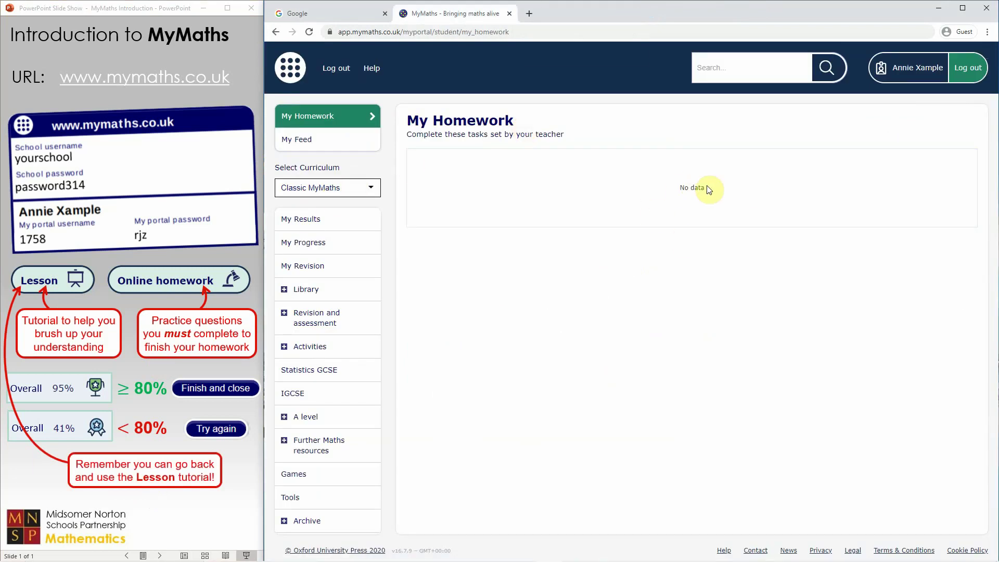
# Step: Check My Feed for the 100% score, then log out of the student and school accounts
pyautogui.click(300, 143)
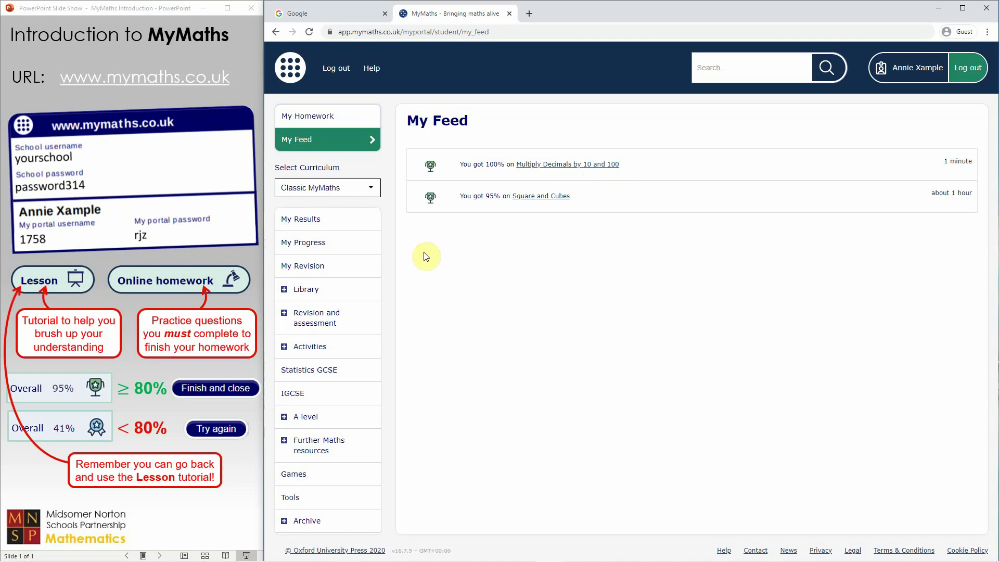
pyautogui.click(330, 115)
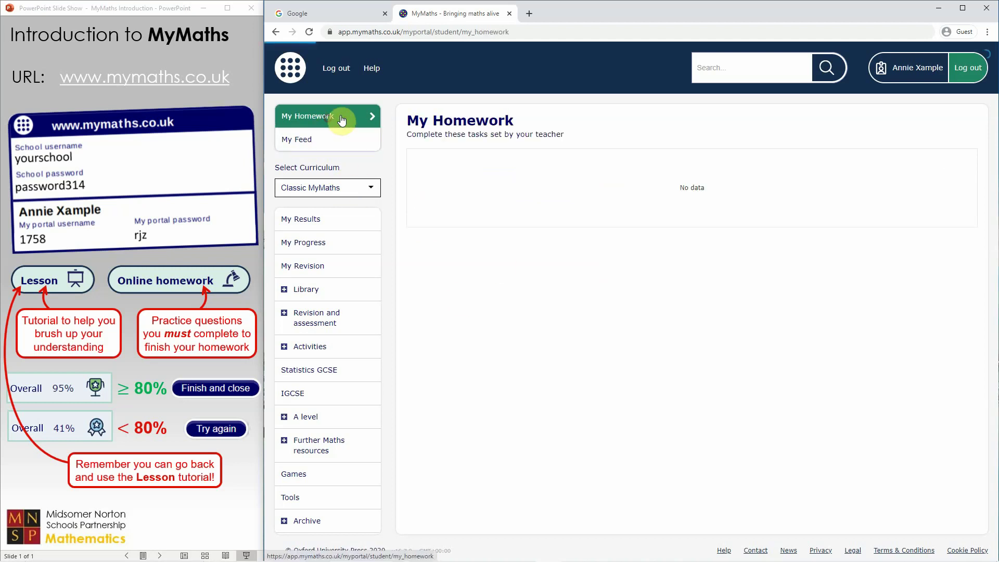
pyautogui.click(967, 68)
pyautogui.click(337, 71)
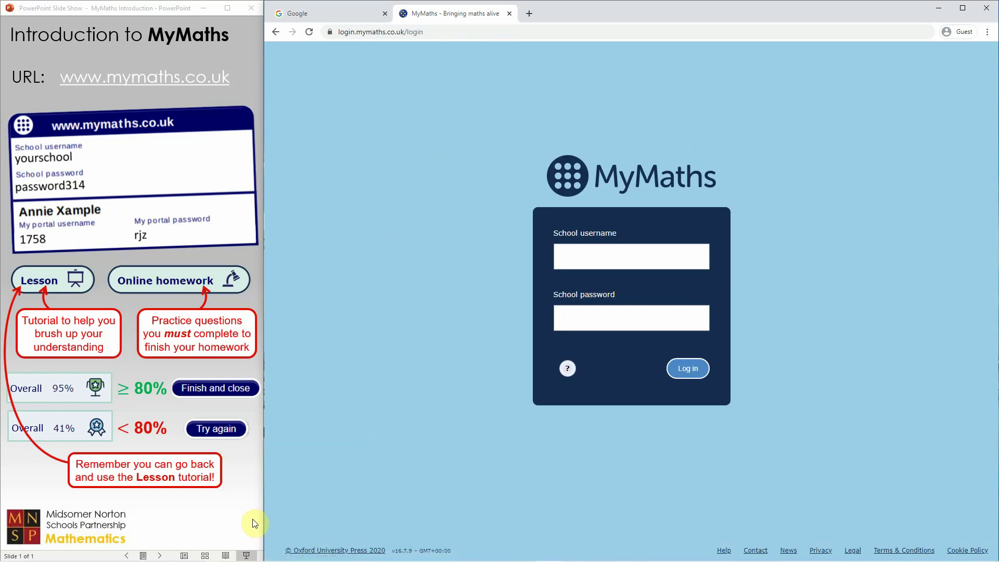
# Step: Bring the MET report PDF forward and follow its 'Converting between metric units' link
pyautogui.moveTo(271, 554)
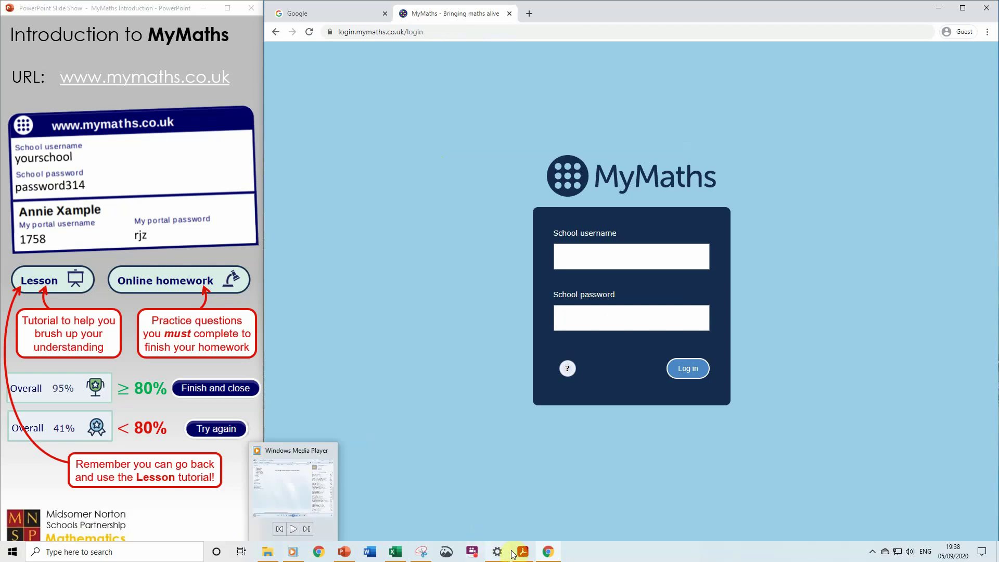
pyautogui.moveTo(522, 552)
pyautogui.click(471, 497)
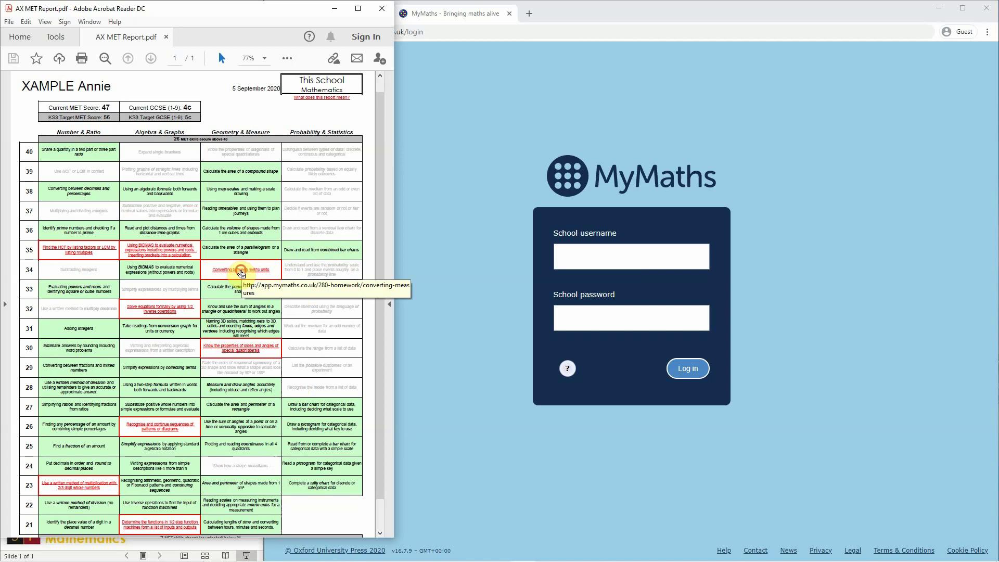
pyautogui.click(241, 271)
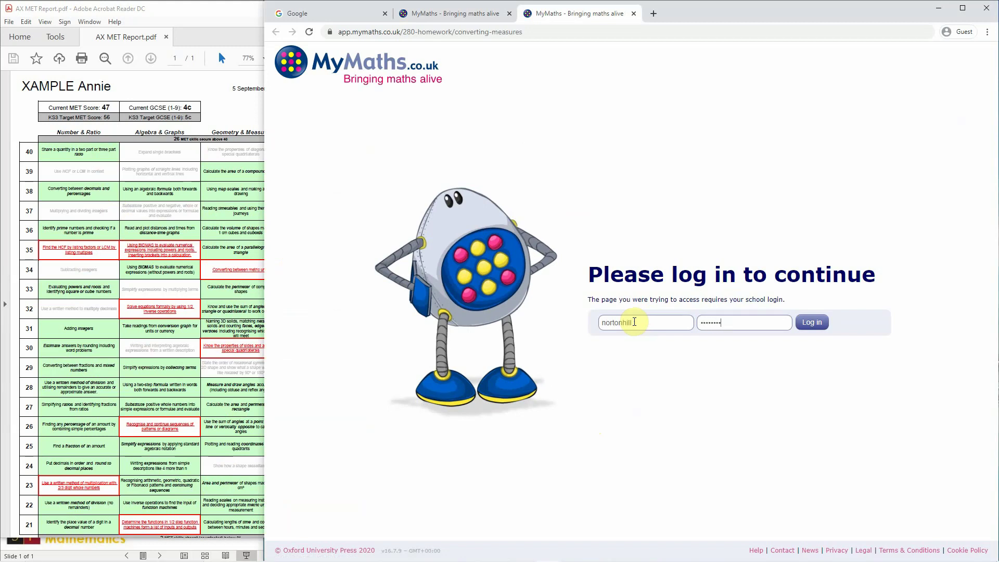
# Step: Submit the school login, then enter the student username and password and log in
pyautogui.write('1')
pyautogui.click(811, 322)
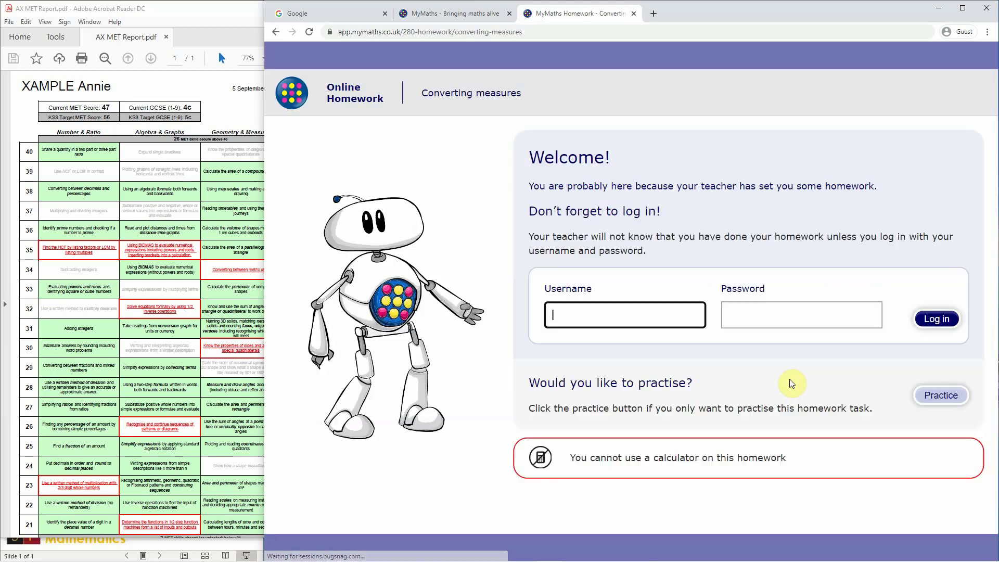
pyautogui.click(583, 325)
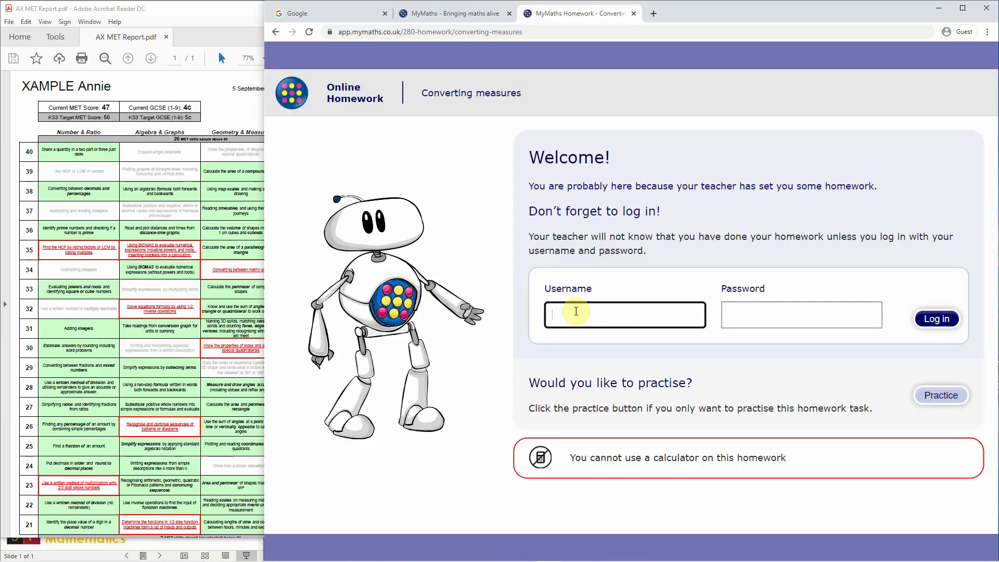
pyautogui.click(573, 316)
pyautogui.press('Tab')
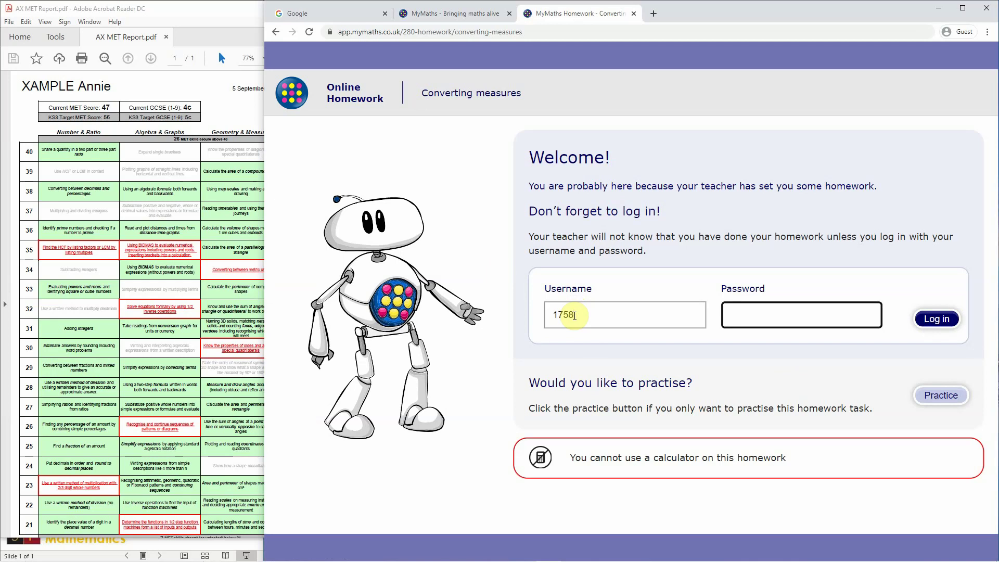
pyautogui.click(937, 318)
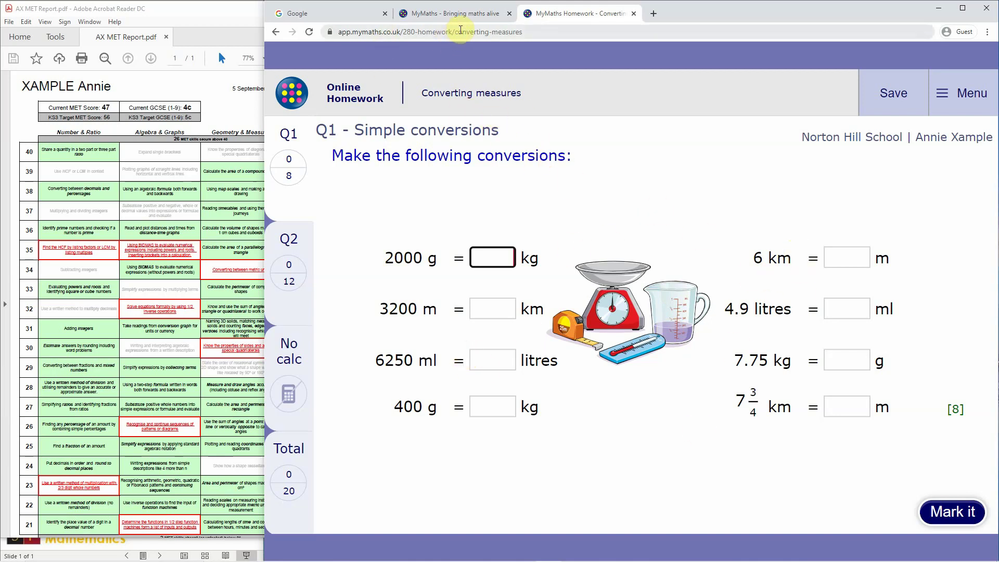
# Step: Replace 'homework' with 'lesson' in the page address to load the Converting measures lesson
pyautogui.click(461, 30)
pyautogui.click(452, 31)
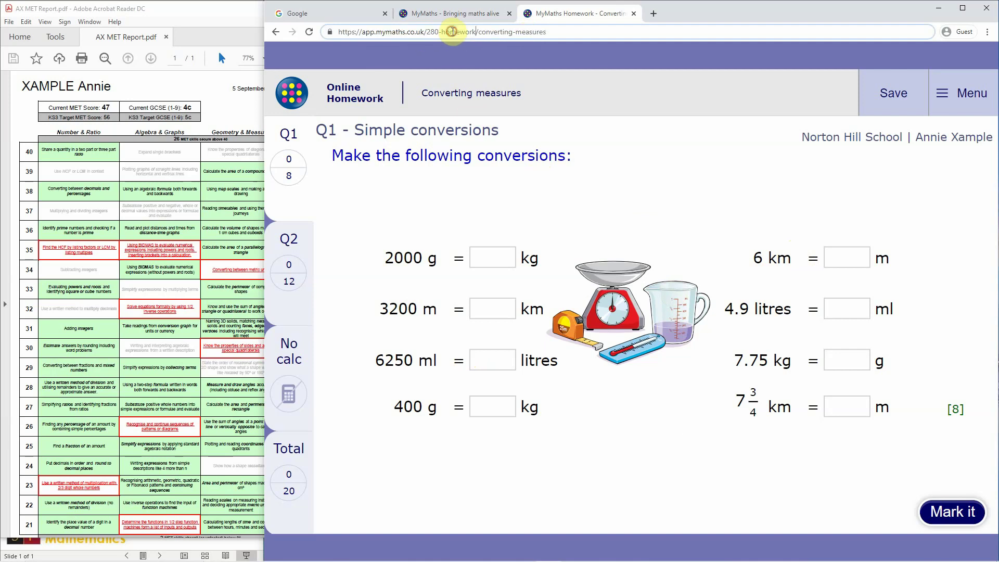
pyautogui.moveTo(475, 31); pyautogui.dragTo(441, 32)
pyautogui.write('les')
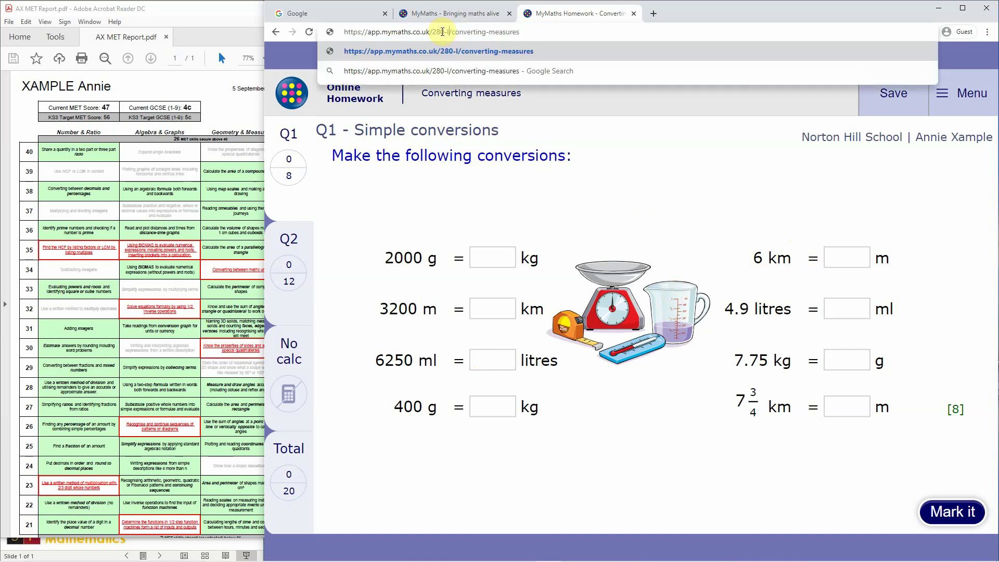
pyautogui.write('son')
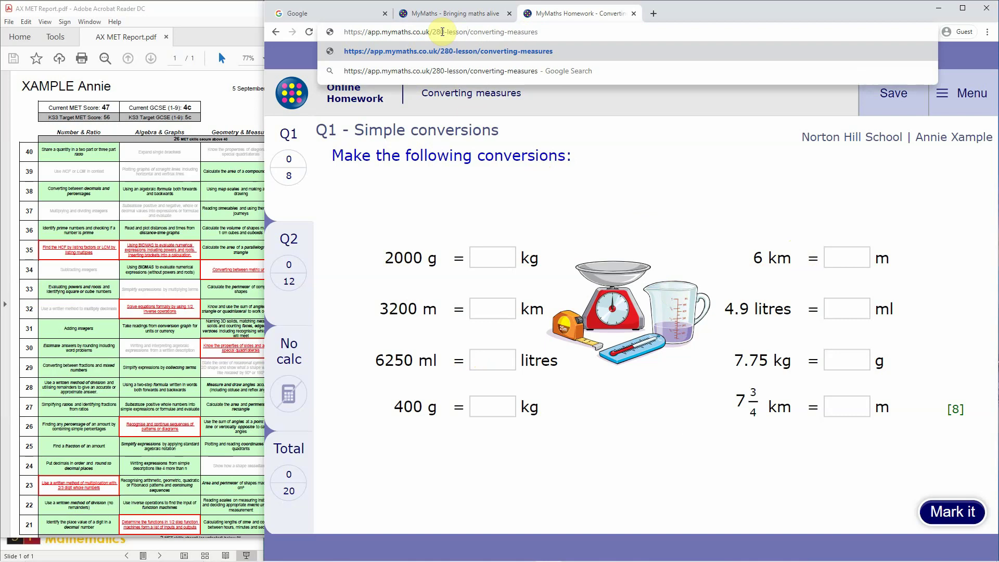
pyautogui.press('Return')
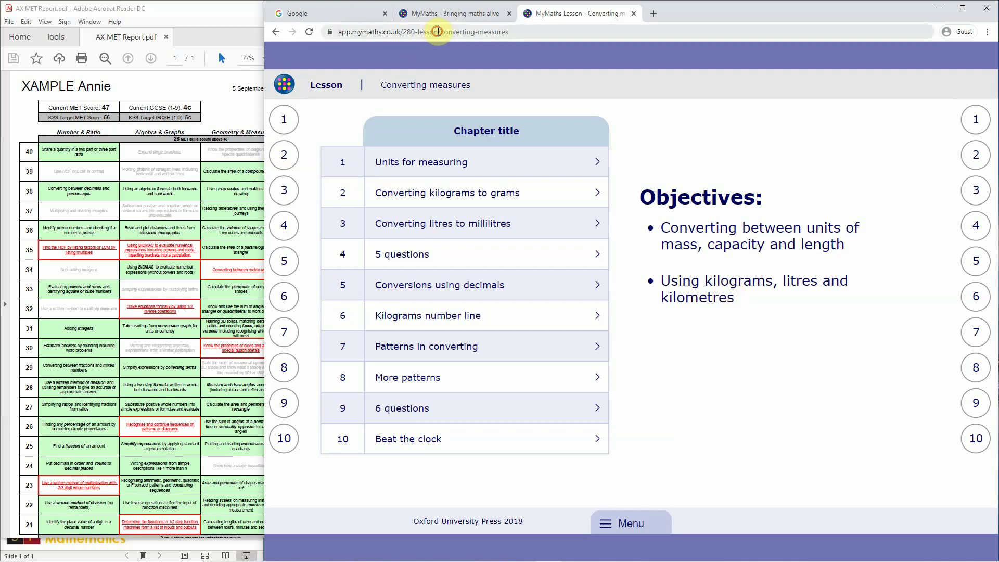
# Step: Change the address back to 'homework' to reload the homework, then close that tab
pyautogui.doubleClick(424, 32)
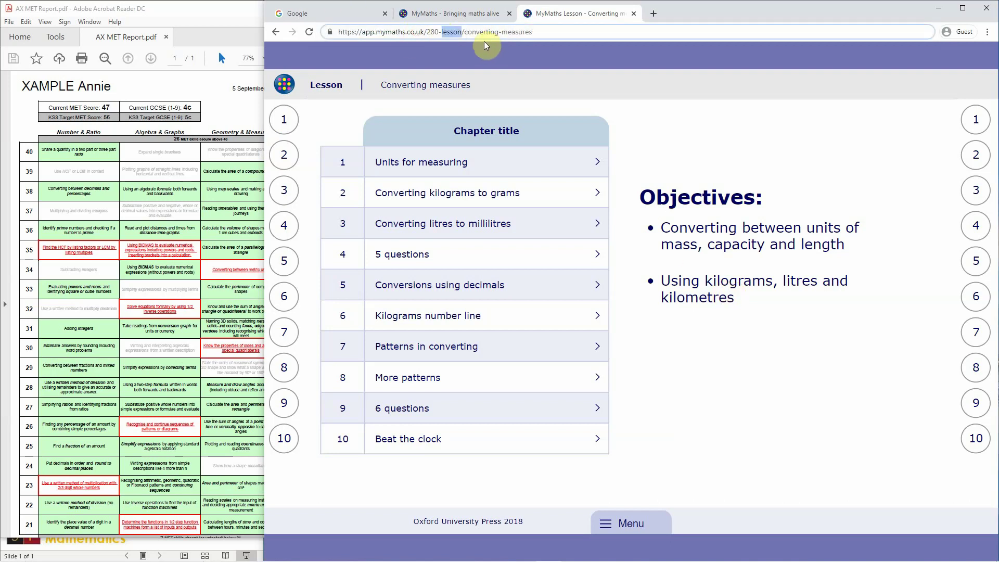
pyautogui.write('homewo')
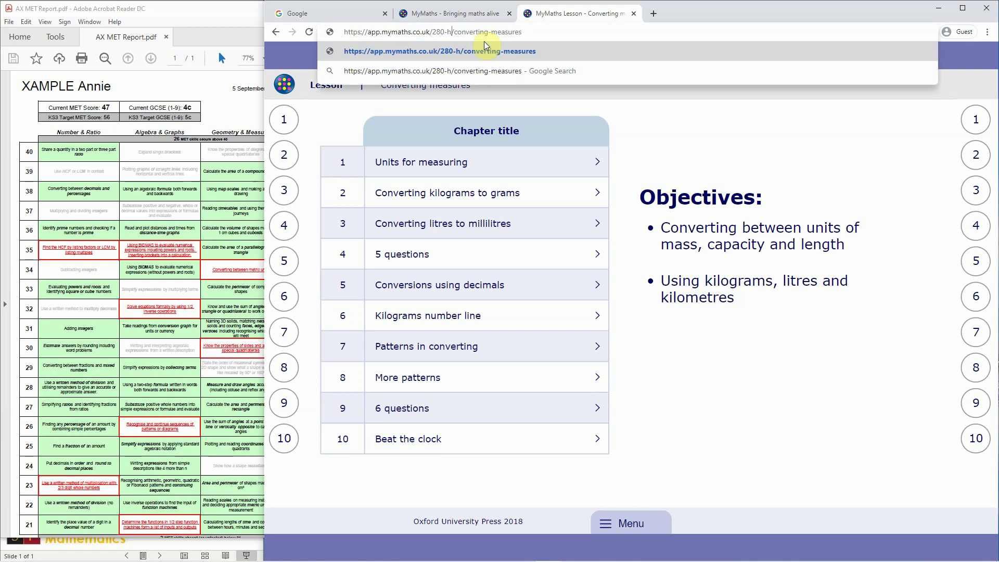
pyautogui.write('rk')
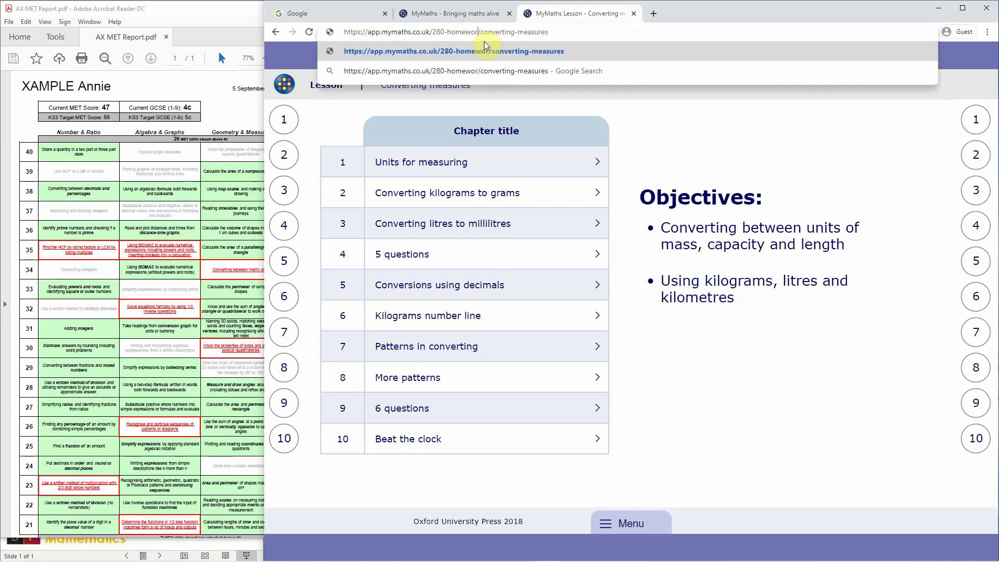
pyautogui.press('Return')
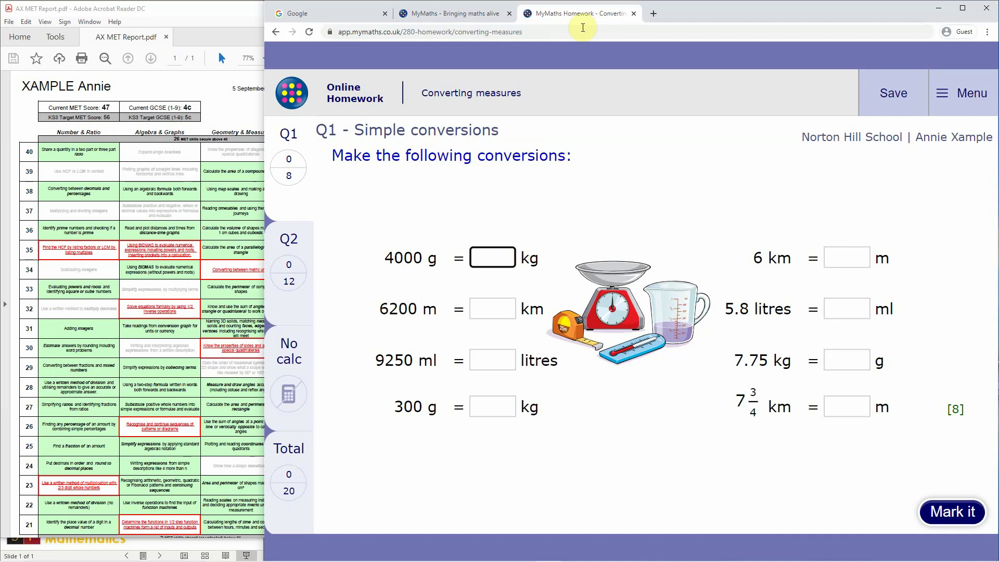
pyautogui.click(634, 14)
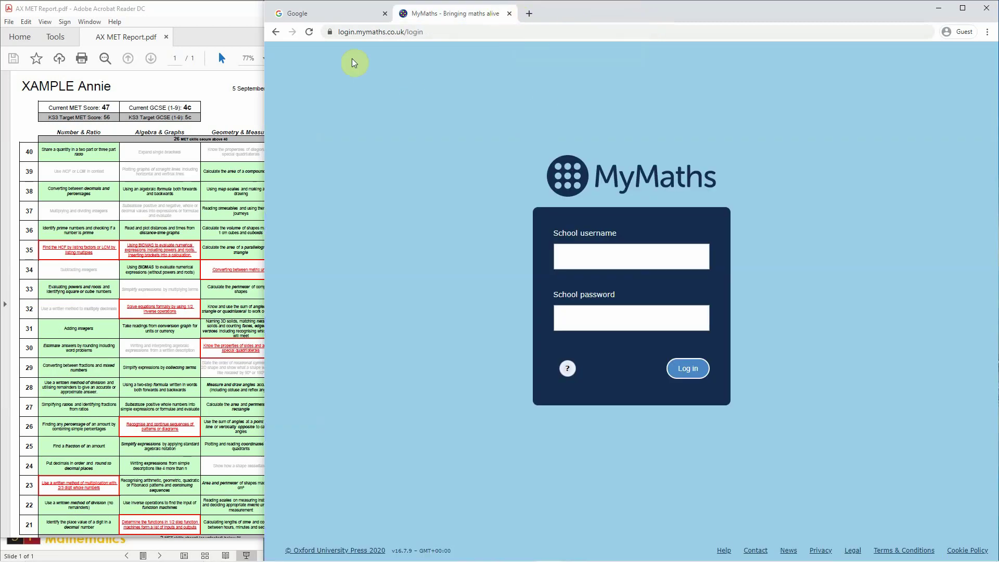
# Step: Minimize the MET report window in Acrobat Reader
pyautogui.click(240, 7)
pyautogui.click(334, 9)
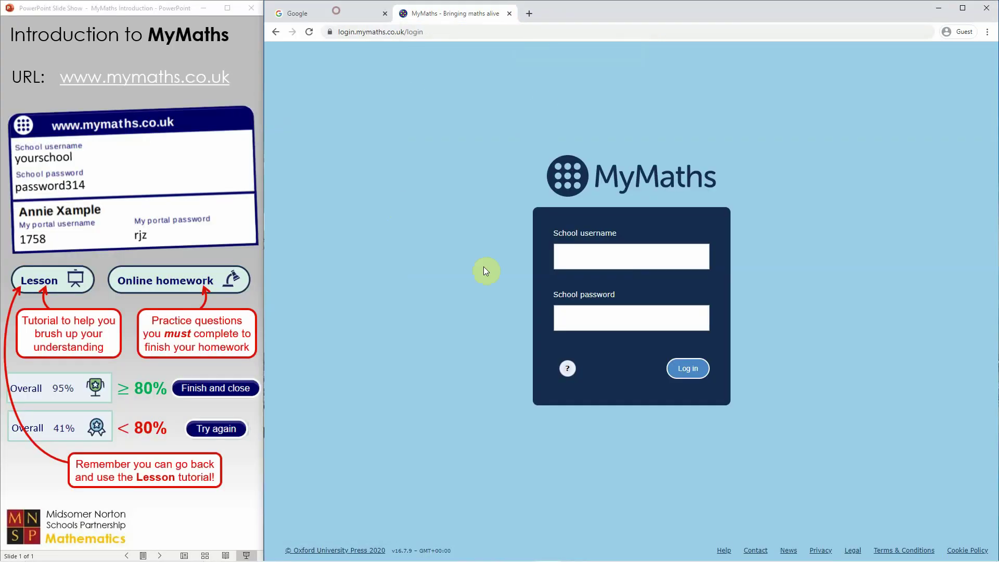